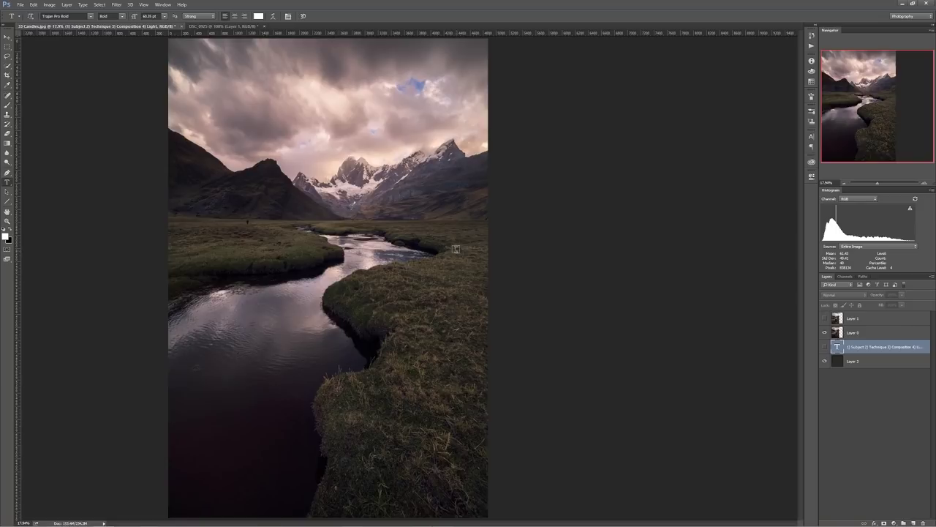
- Switch to the Move tool with the V shortcut to reposition layers
key(v)
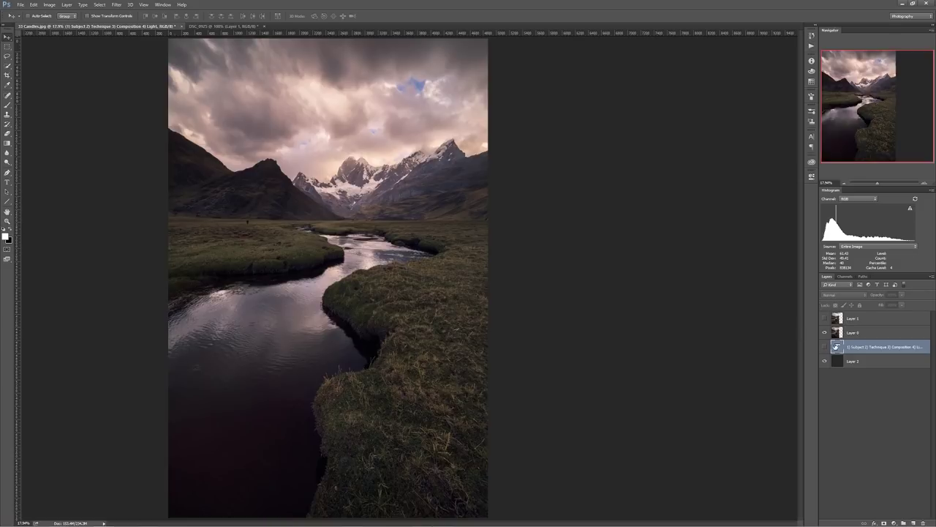
- Make the text layer visible so the '1) Subject, 2) Technique, 3) Composition, 4) Light' list appears
click(825, 347)
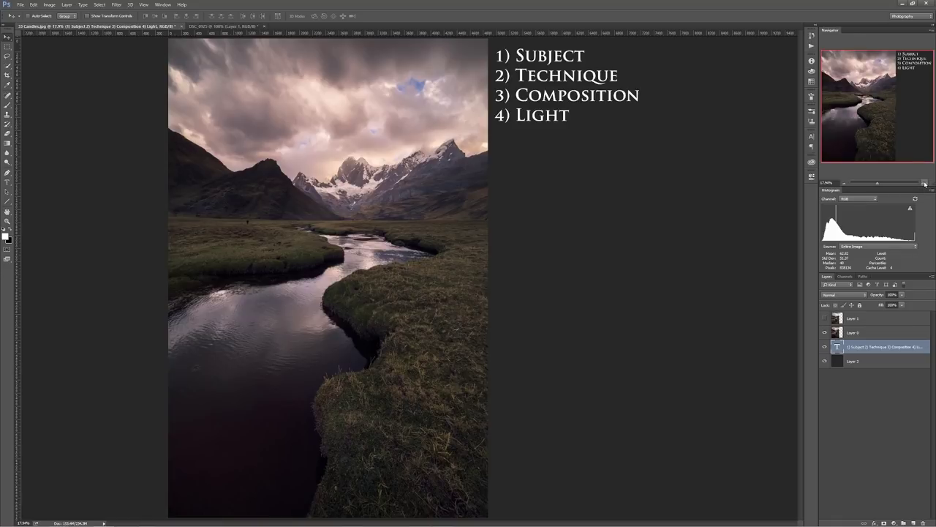
click(924, 184)
click(925, 184)
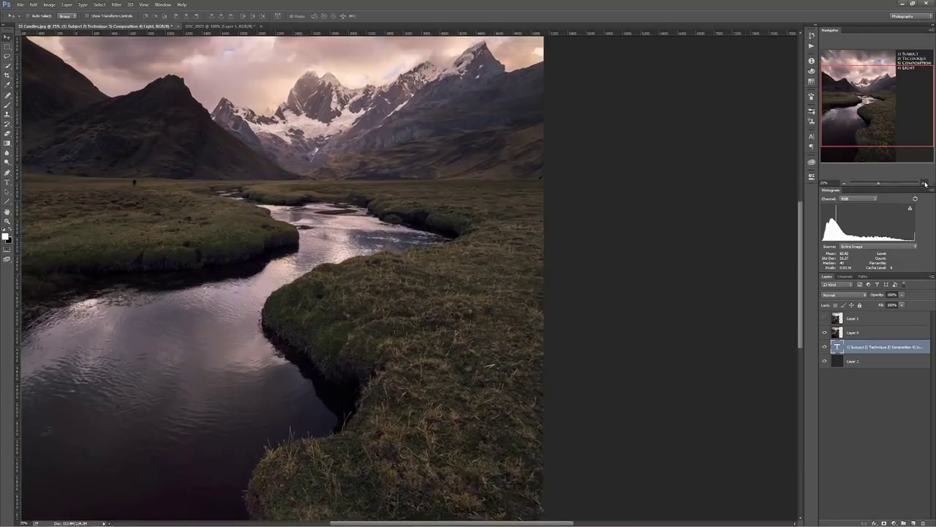
click(876, 106)
drag(876, 106, 867, 94)
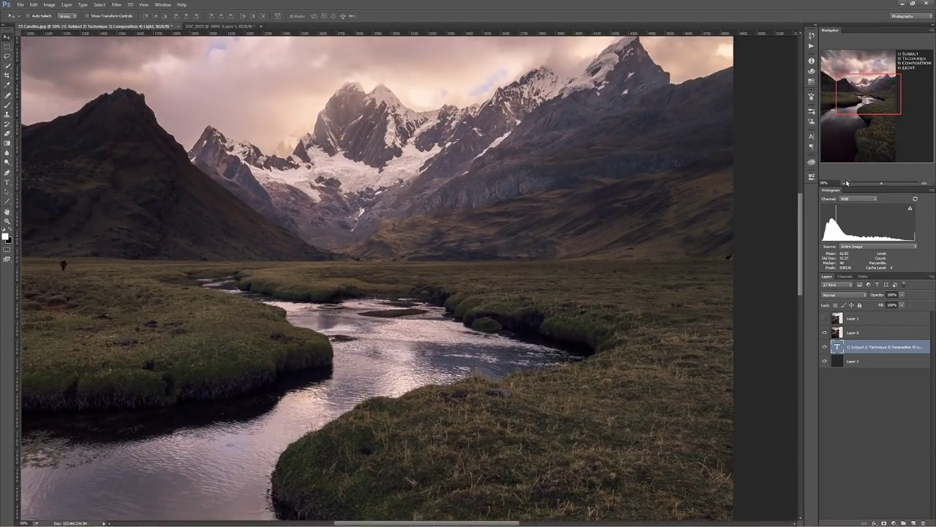
click(844, 183)
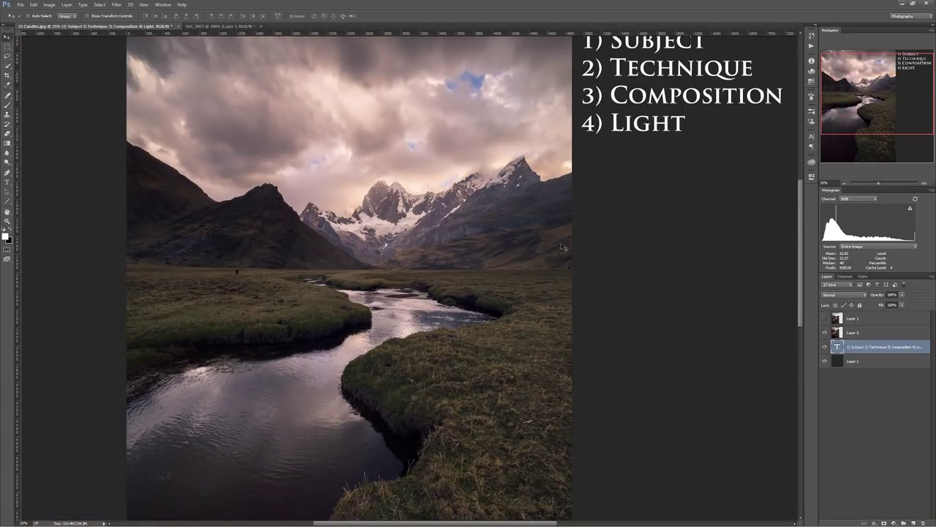
click(844, 183)
click(844, 184)
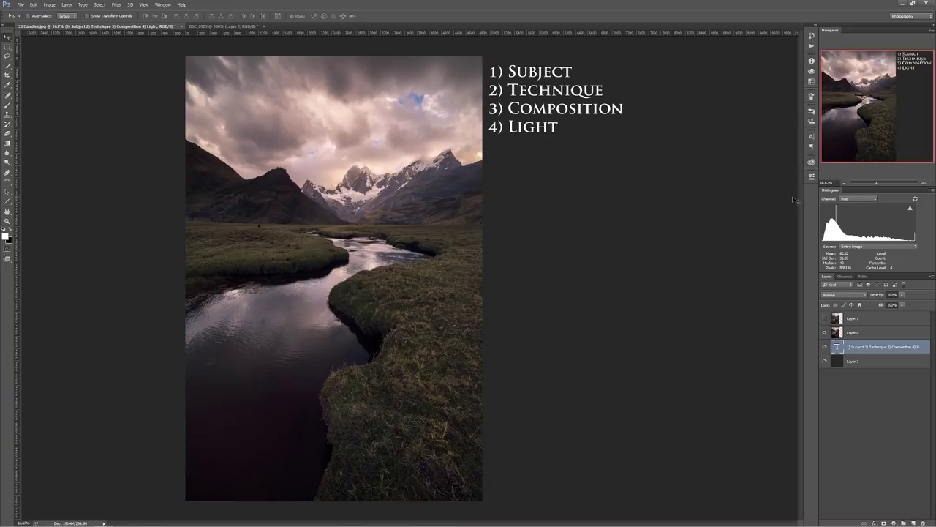
key(ctrl+alt+shift+i)
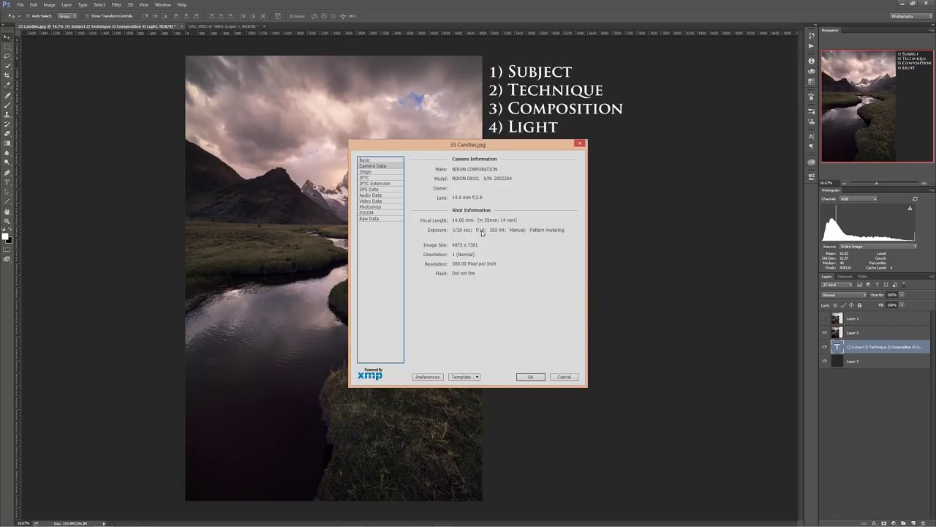
click(531, 377)
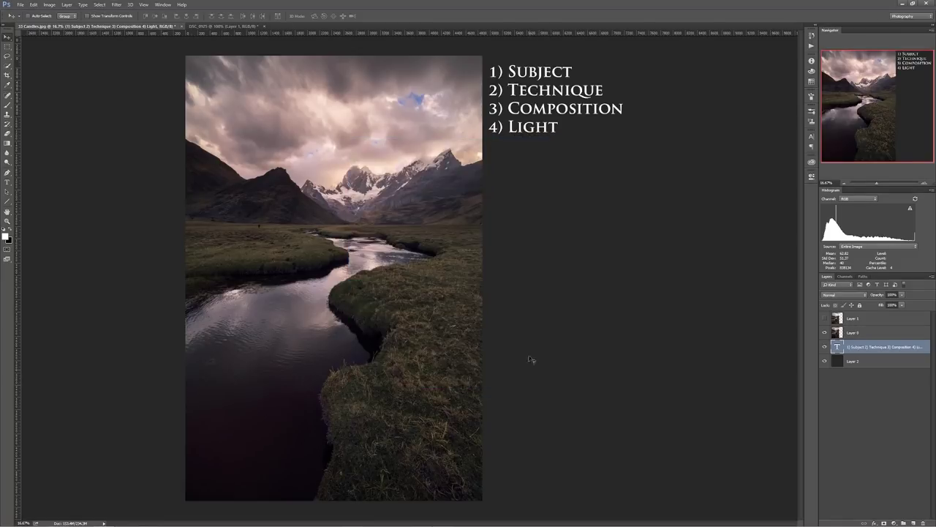
click(925, 184)
- Zoom in with the Navigator and pan over the mountains, sky and stream bank
click(924, 186)
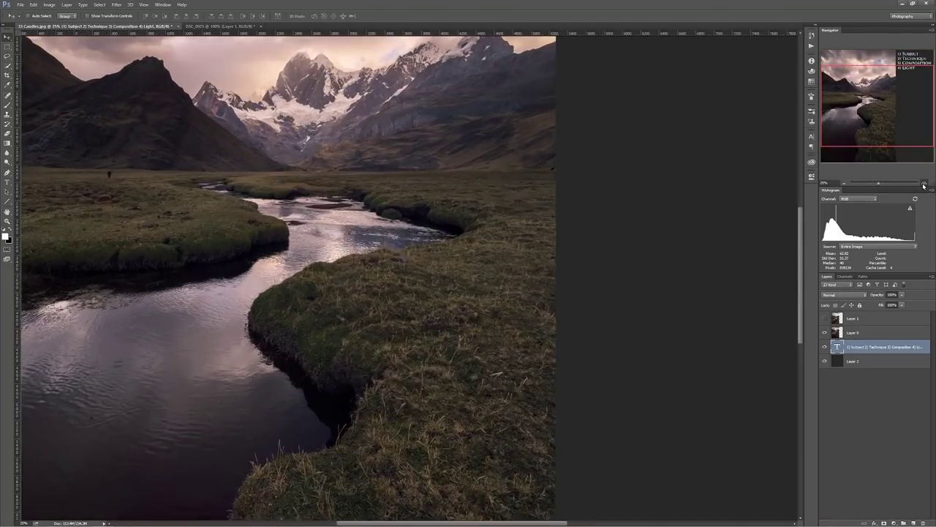
click(924, 185)
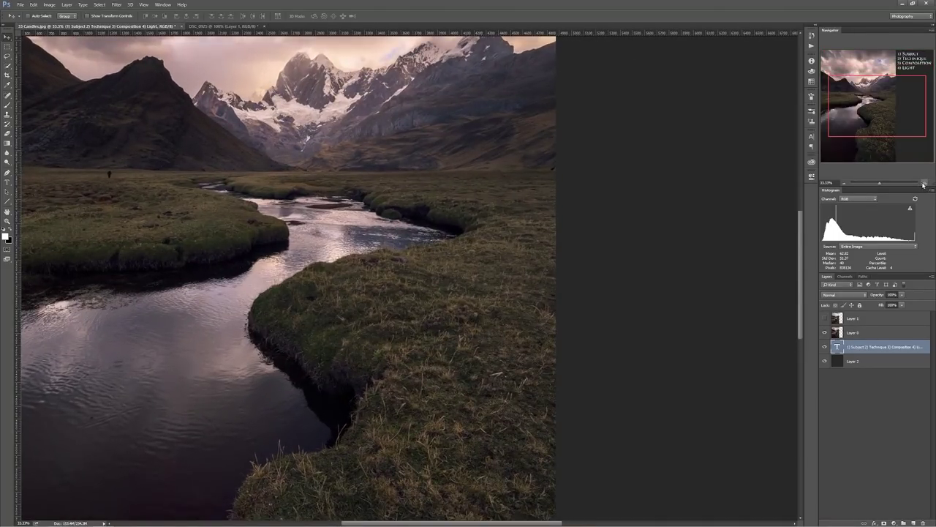
click(924, 185)
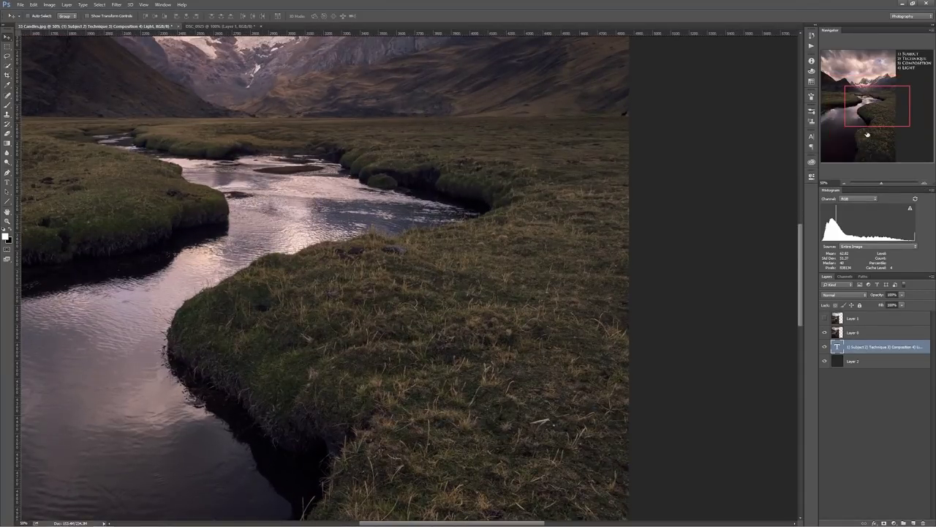
drag(866, 134, 850, 103)
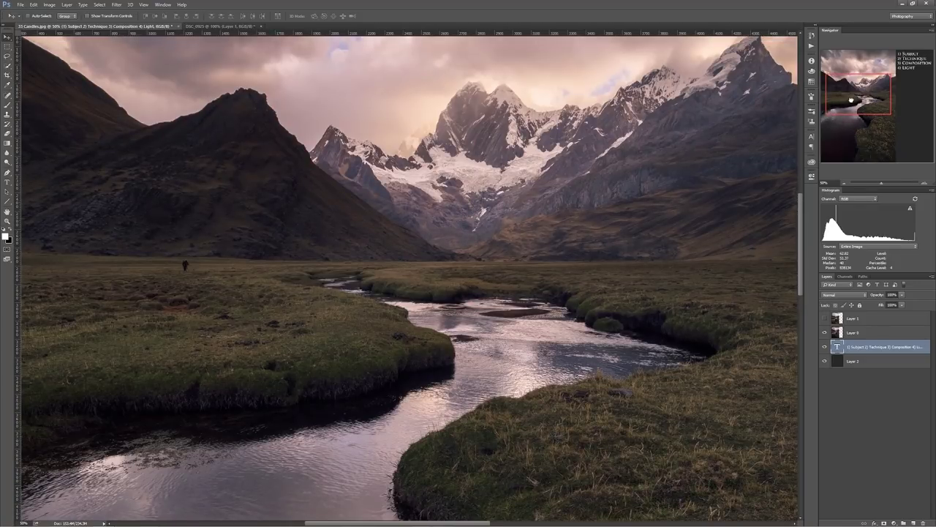
drag(849, 101, 846, 125)
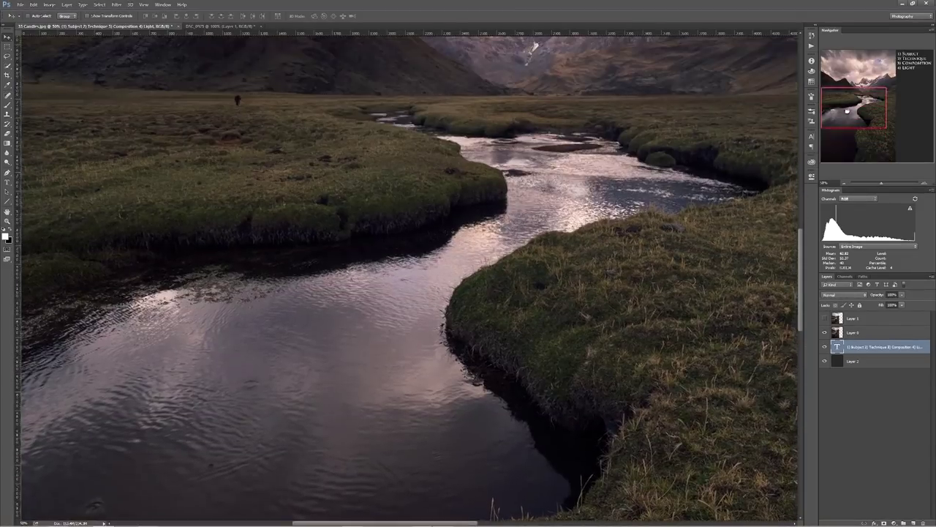
drag(846, 111, 850, 99)
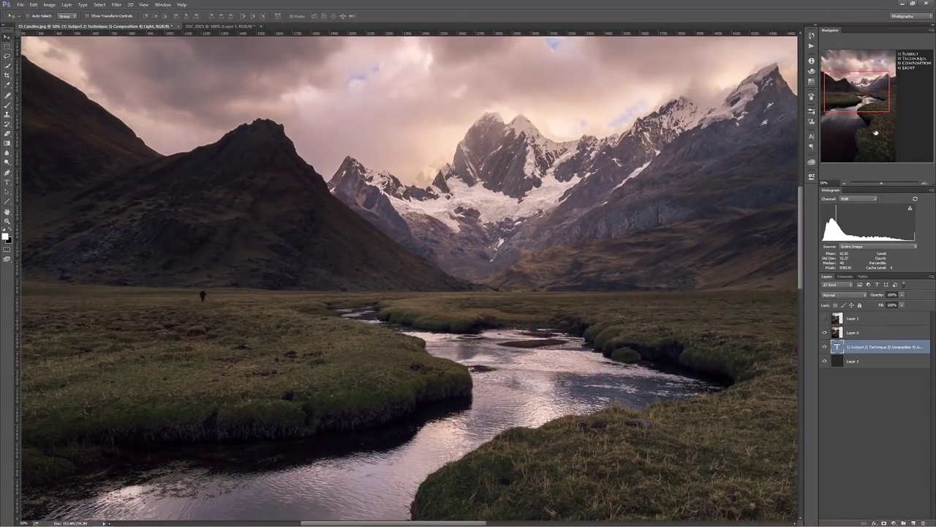
drag(875, 132, 855, 154)
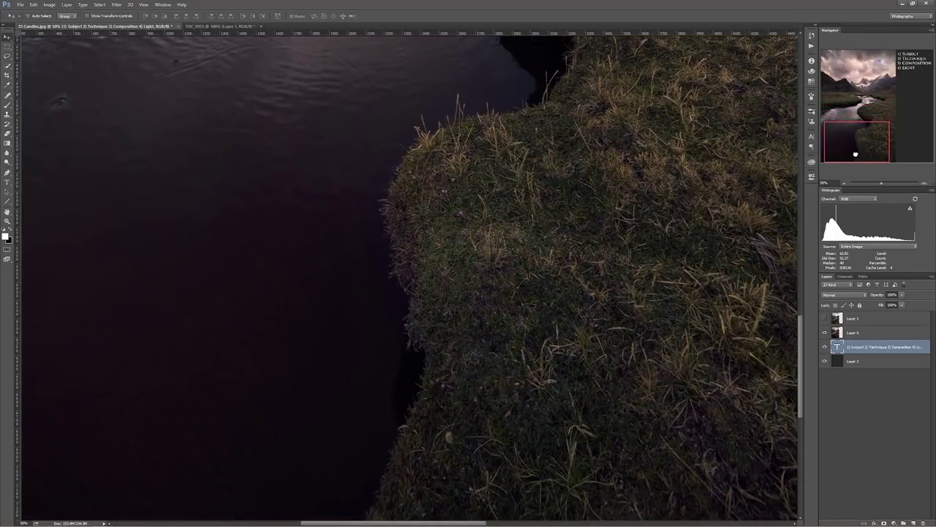
- Zoom to 100% and pan across the grass bank, then from mountains to river
click(924, 184)
click(924, 184)
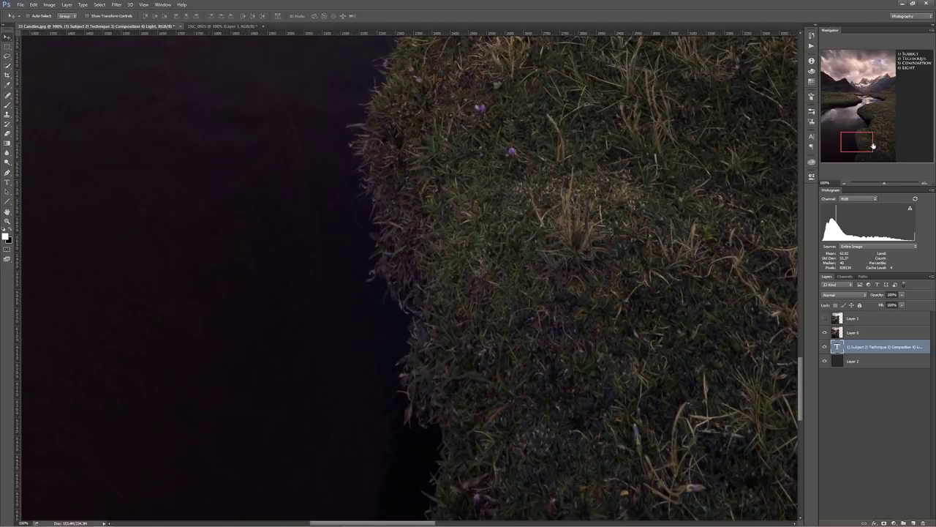
drag(862, 147, 863, 149)
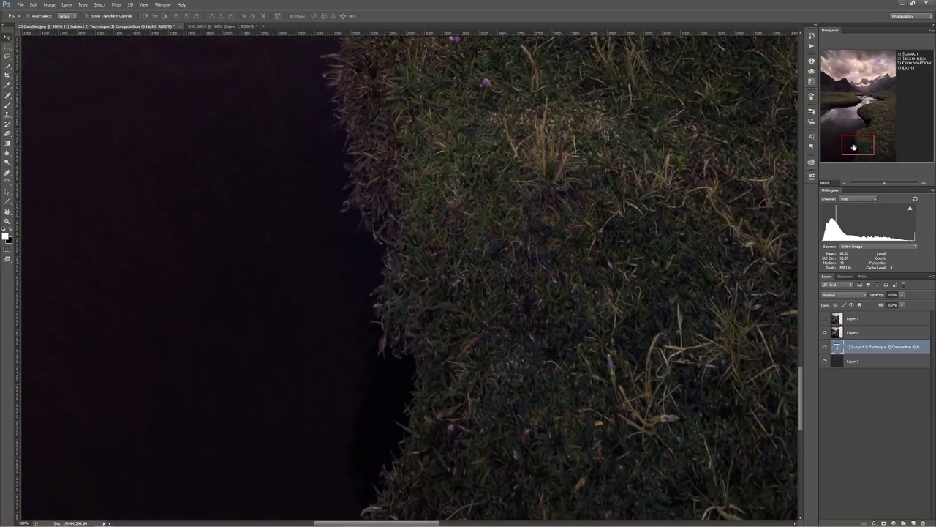
drag(852, 146, 852, 150)
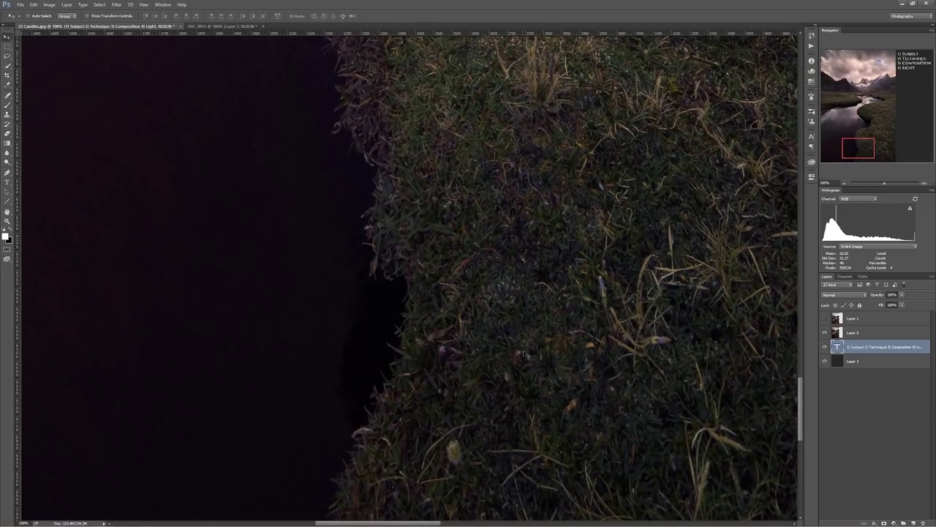
drag(861, 151, 862, 155)
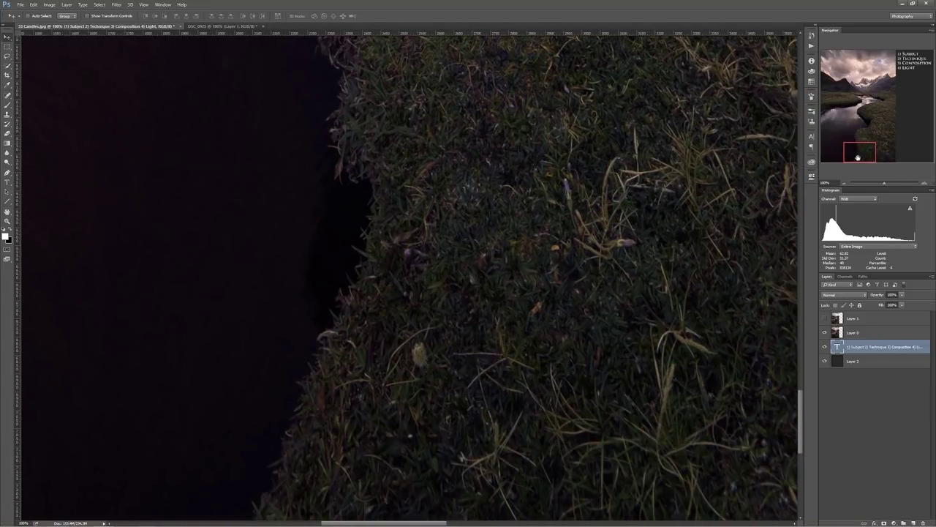
drag(858, 158, 872, 94)
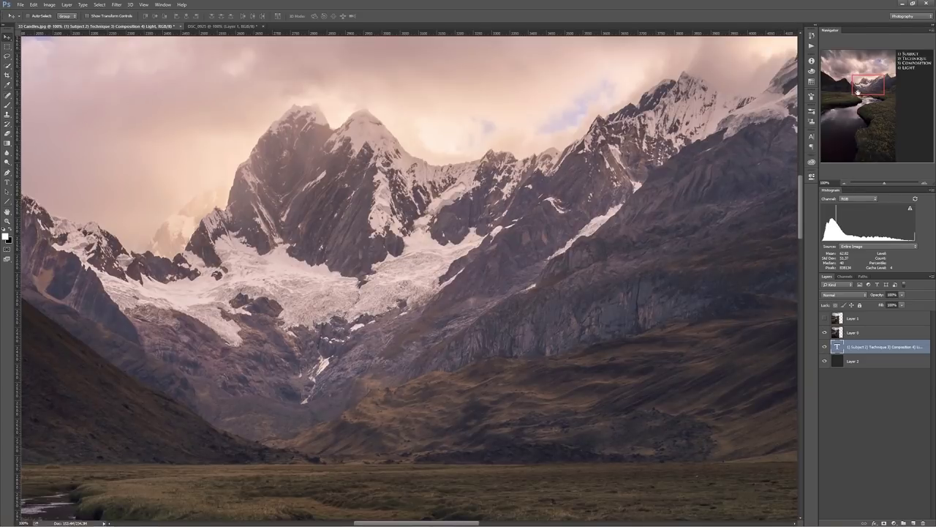
drag(857, 93, 831, 139)
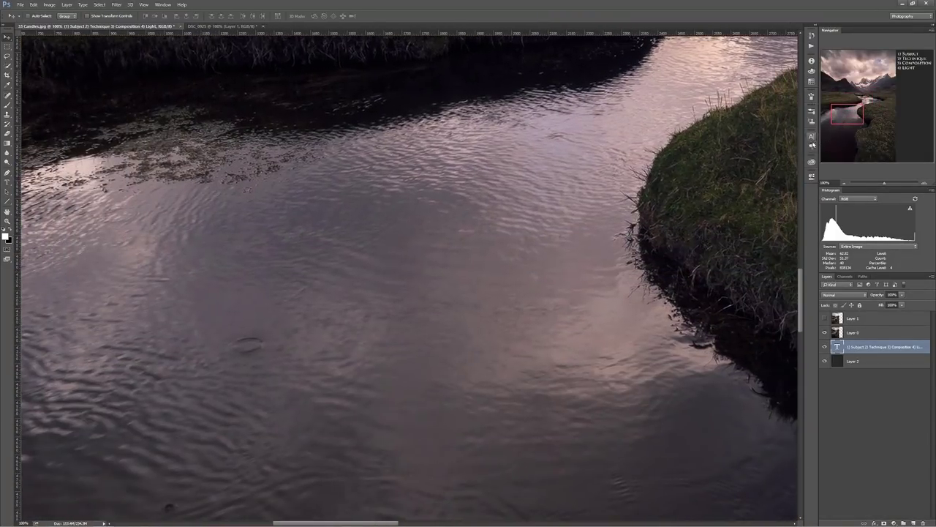
- Fit the whole stream photo and critique list in the window with Ctrl+0
key(ctrl+0)
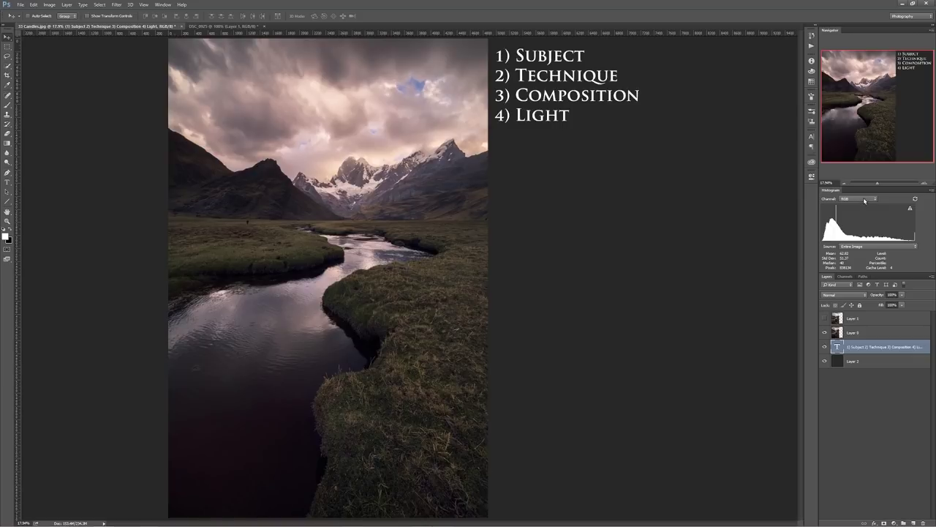
- Set the Histogram channel to Luminosity, toggle the critique text off and on, and select Layer 0
click(867, 201)
click(860, 221)
click(825, 348)
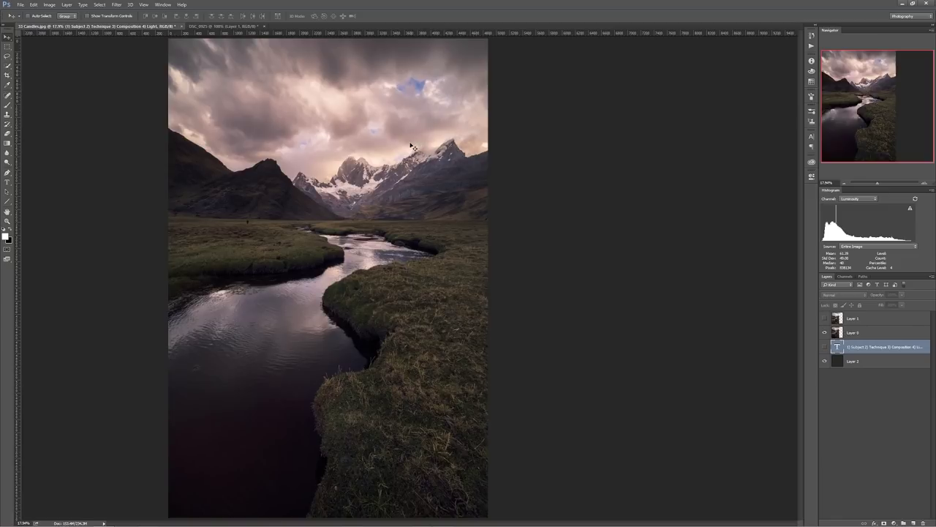
click(825, 346)
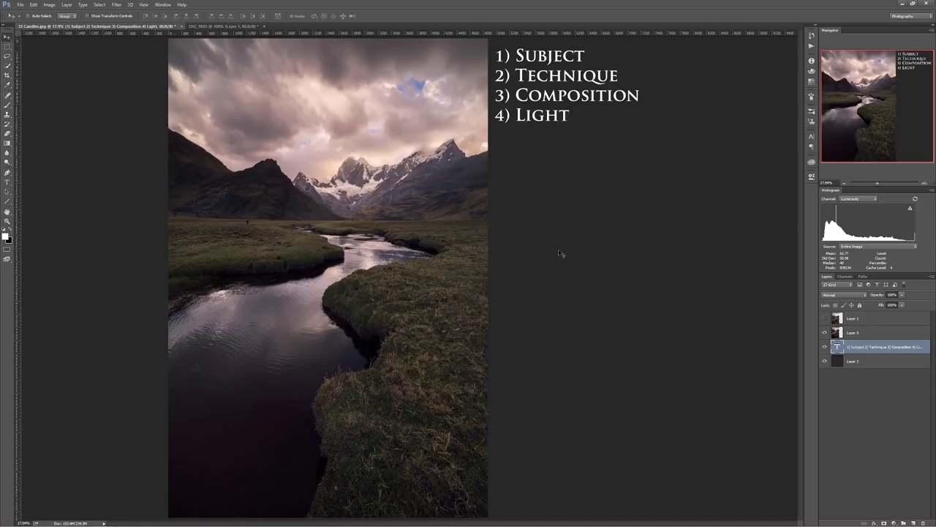
click(864, 336)
- Add a new empty layer above Layer 0 and set the brush colour to magenta
key(ctrl+shift+alt+n)
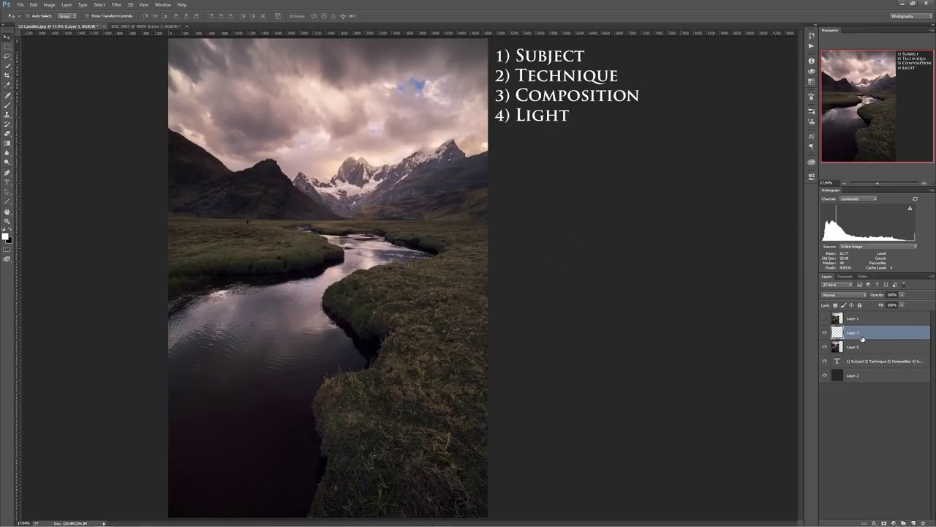
key(b)
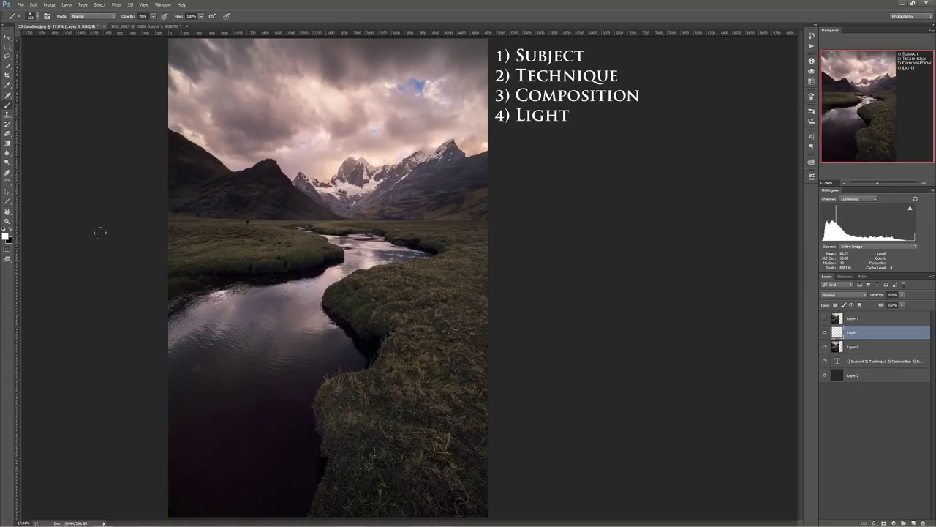
click(7, 236)
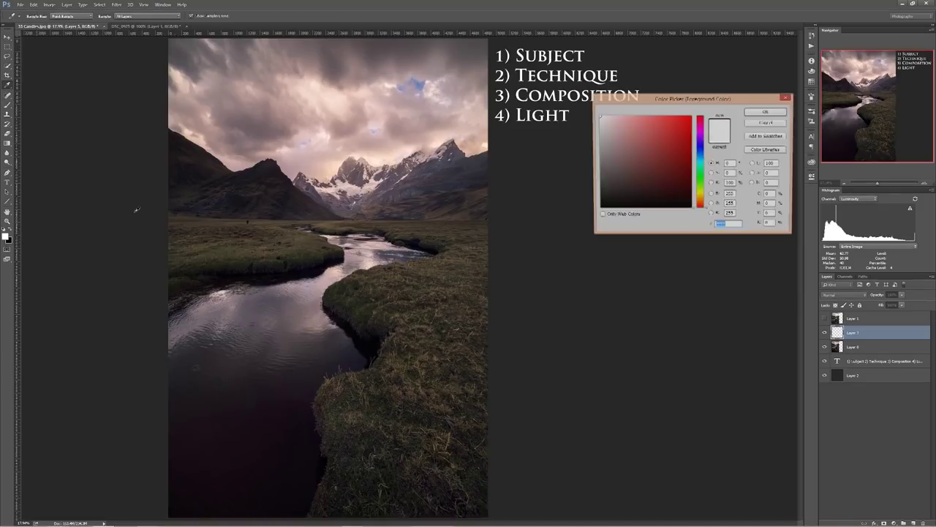
click(702, 131)
click(674, 124)
click(761, 111)
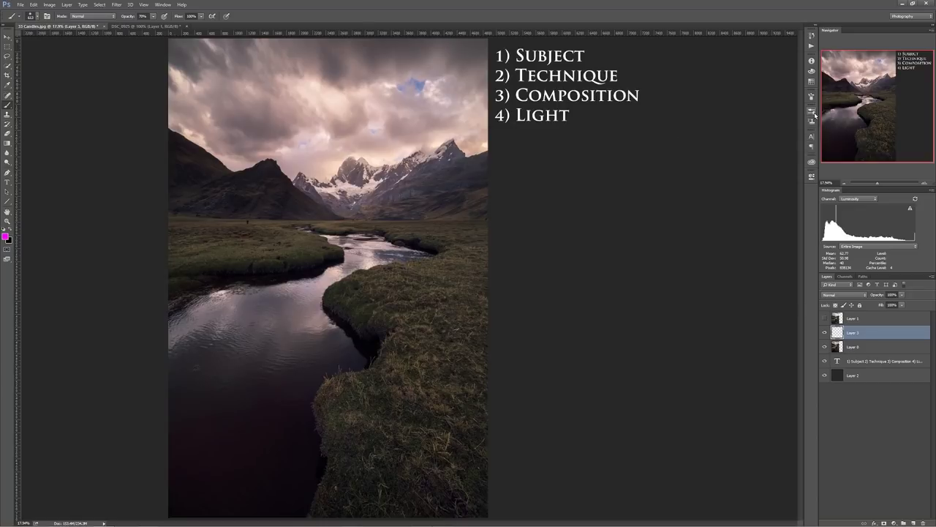
- Glance at the brush presets, then zoom out to 12.5% to see the whole photo
click(811, 112)
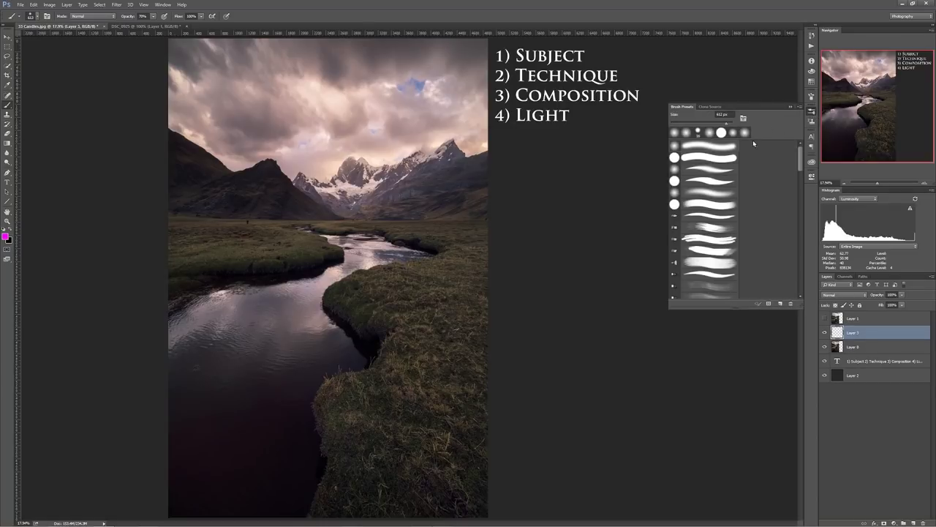
click(811, 112)
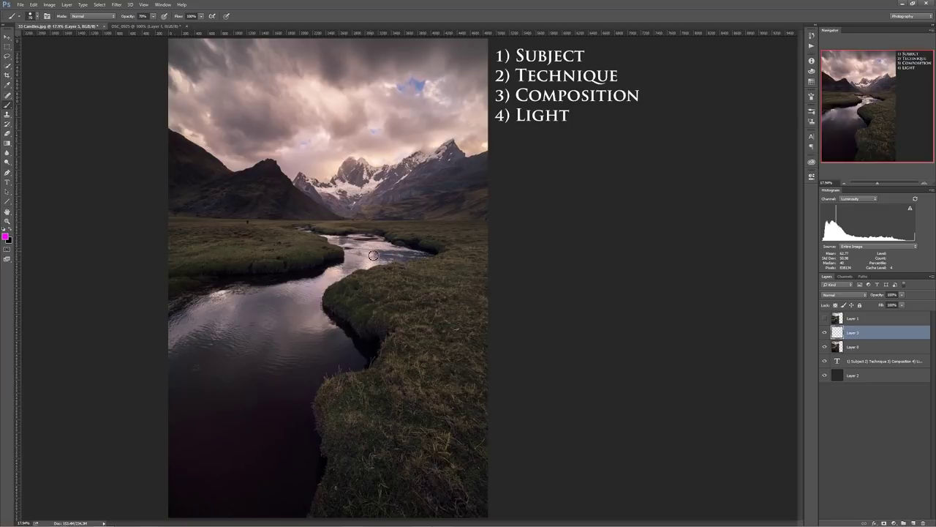
key(ctrl+minus)
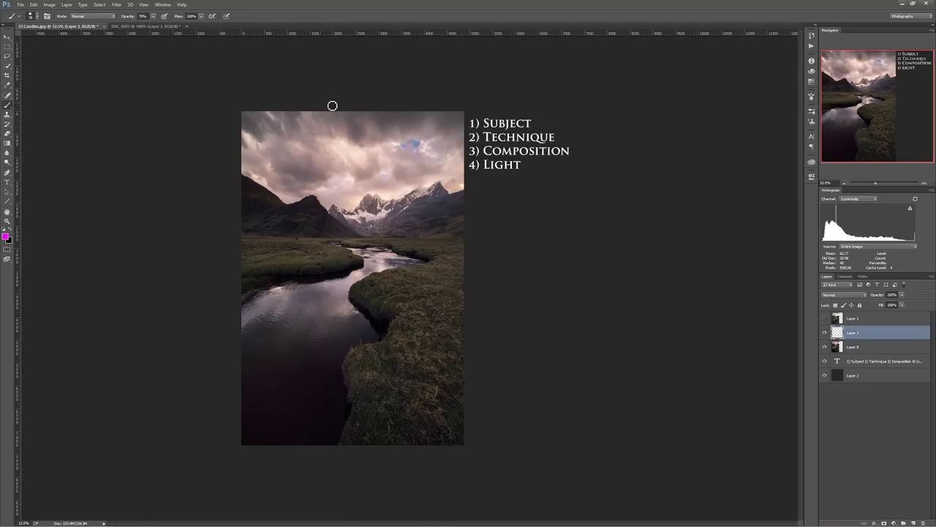
- Paint two vertical and two horizontal magenta third lines, redoing the uneven first vertical stroke
drag(319, 103, 324, 180)
key(ctrl+z)
drag(318, 105, 313, 196)
drag(313, 232, 314, 456)
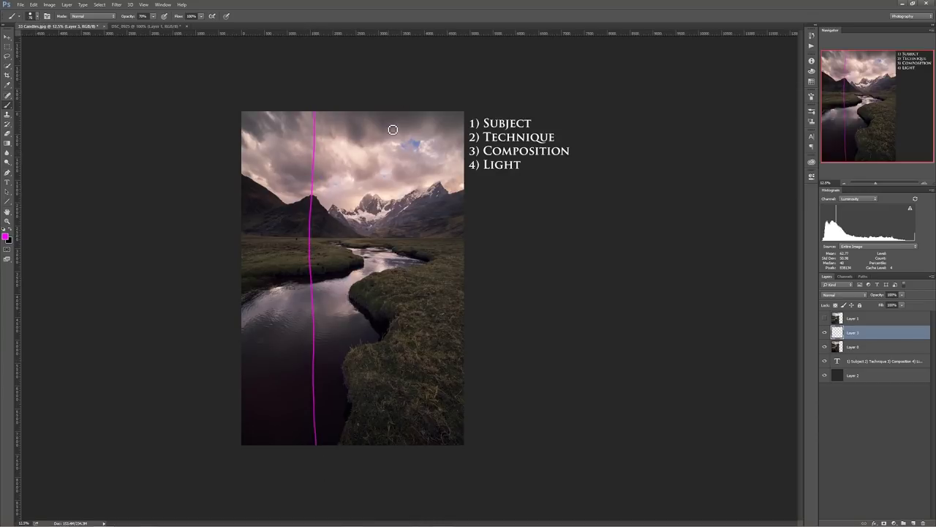
mouse_move(393, 129)
mouse_down()
mouse_move(386, 254)
mouse_move(397, 451)
mouse_up()
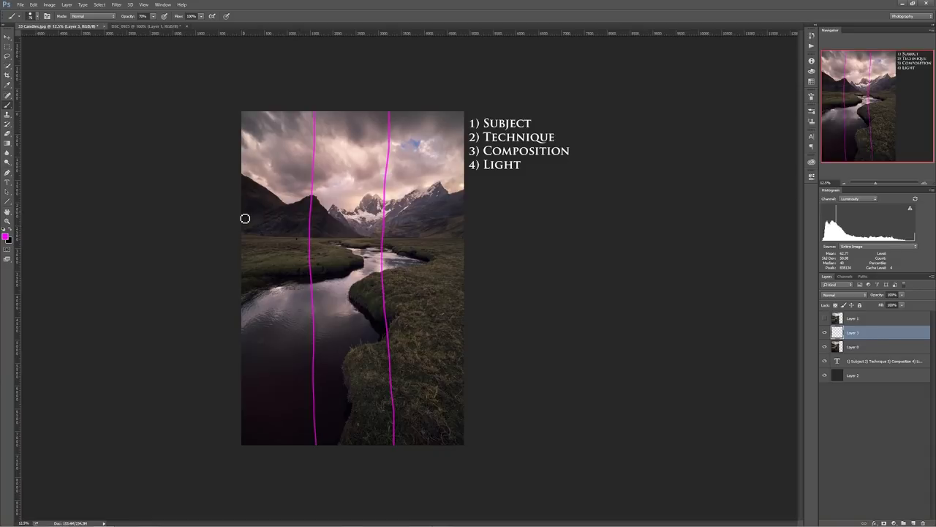
drag(228, 217, 526, 212)
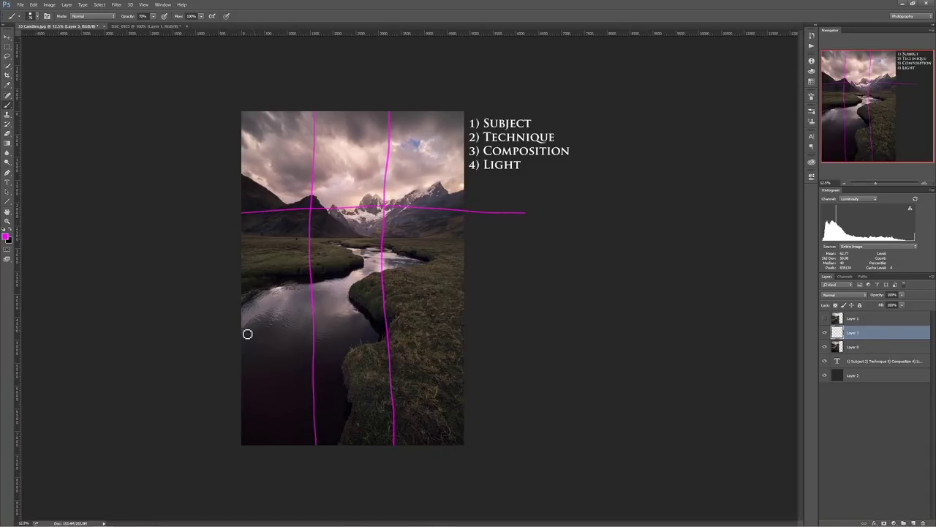
drag(238, 329, 530, 317)
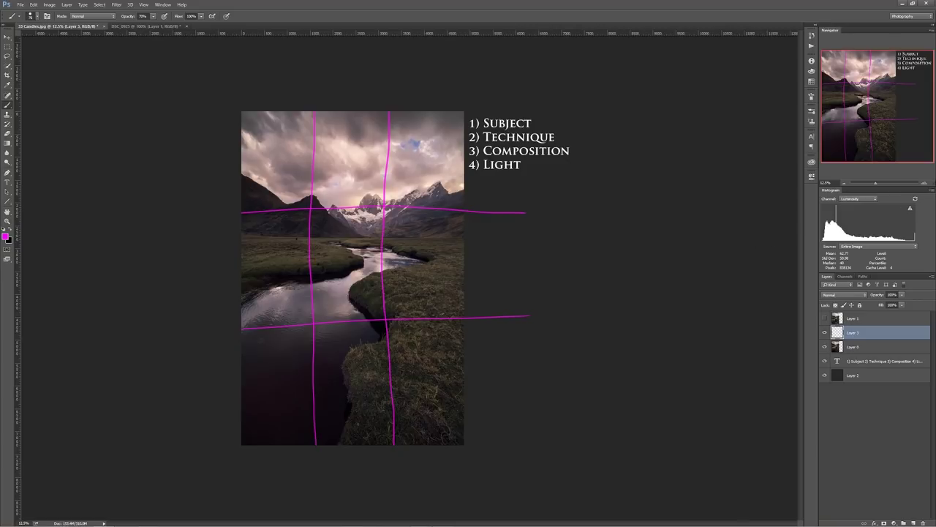
click(925, 184)
- Zoom in on the snowy peaks and river, brush an ellipse round the peaks, then undo it
click(925, 184)
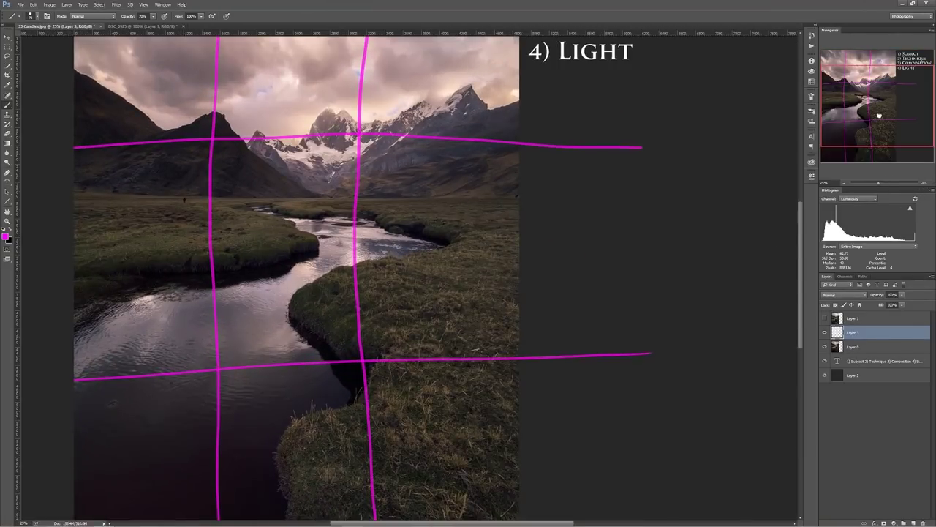
drag(879, 115, 871, 114)
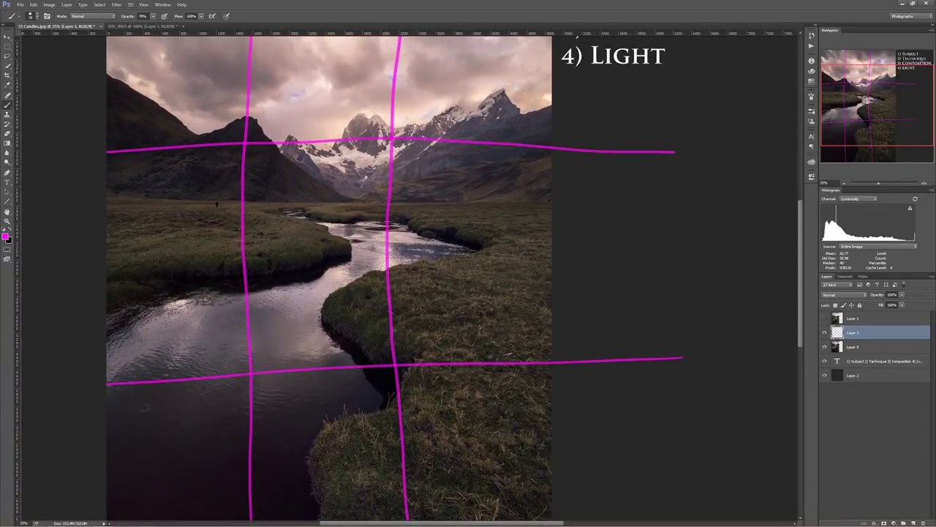
mouse_move(347, 114)
mouse_down()
mouse_move(274, 149)
mouse_move(437, 189)
mouse_move(496, 109)
mouse_move(319, 135)
mouse_up()
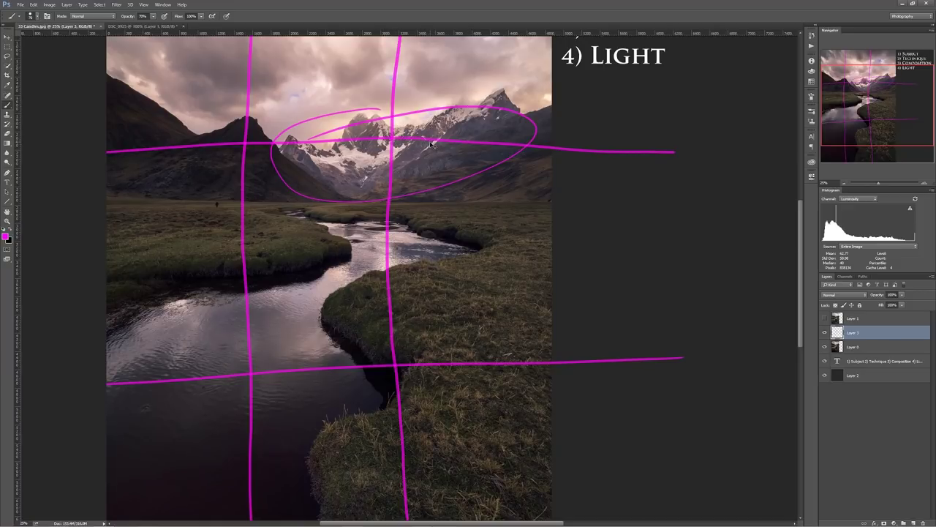
key(ctrl+z)
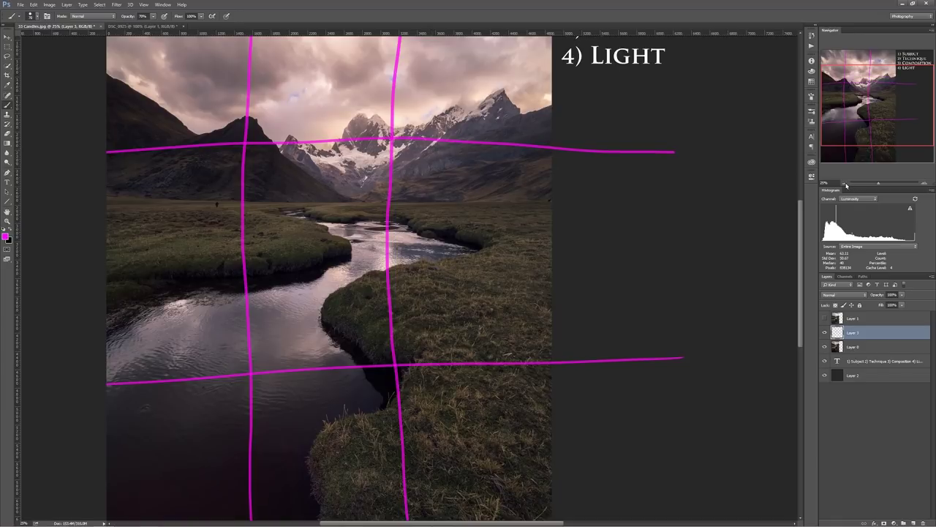
click(846, 185)
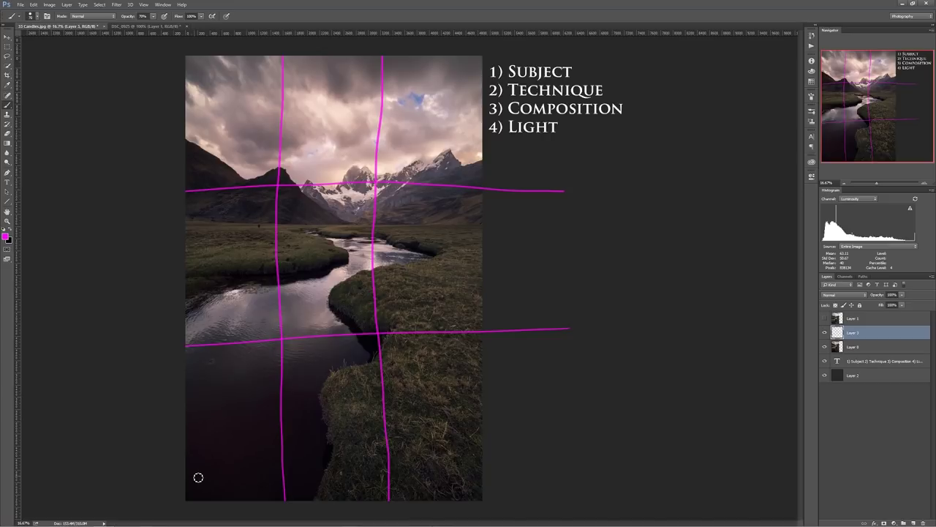
- Trace magenta leading lines up the river and along both banks to the bend
mouse_move(198, 477)
mouse_down()
mouse_move(245, 377)
mouse_move(370, 250)
mouse_move(353, 241)
mouse_move(368, 250)
mouse_up()
mouse_move(373, 254)
mouse_down()
mouse_move(316, 234)
mouse_move(345, 222)
mouse_move(352, 231)
mouse_up()
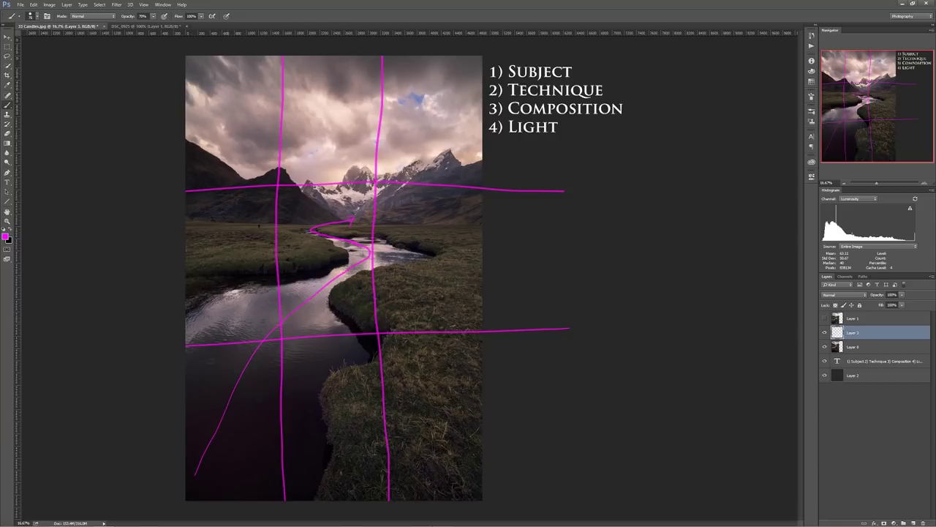
mouse_move(190, 308)
mouse_down()
mouse_move(337, 262)
mouse_move(341, 250)
mouse_move(321, 234)
mouse_up()
mouse_move(317, 489)
mouse_down()
mouse_move(333, 447)
mouse_move(325, 385)
mouse_move(364, 359)
mouse_move(341, 299)
mouse_move(401, 269)
mouse_move(407, 253)
mouse_move(342, 232)
mouse_up()
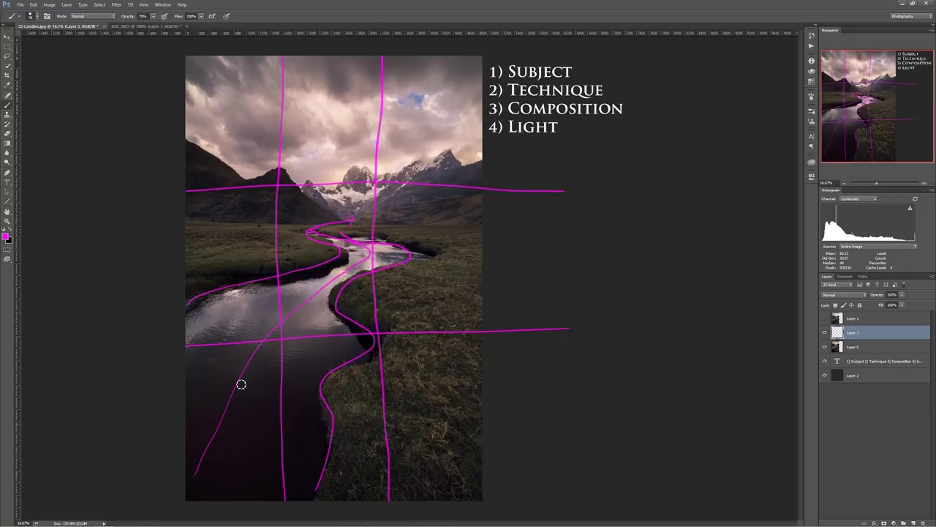
- Circle the peak, add two arrows toward the river, then delete the annotation layer
mouse_move(346, 235)
mouse_down()
mouse_move(374, 207)
mouse_move(390, 226)
mouse_move(361, 217)
mouse_move(386, 197)
mouse_move(391, 221)
mouse_move(361, 230)
mouse_move(401, 218)
mouse_move(377, 189)
mouse_up()
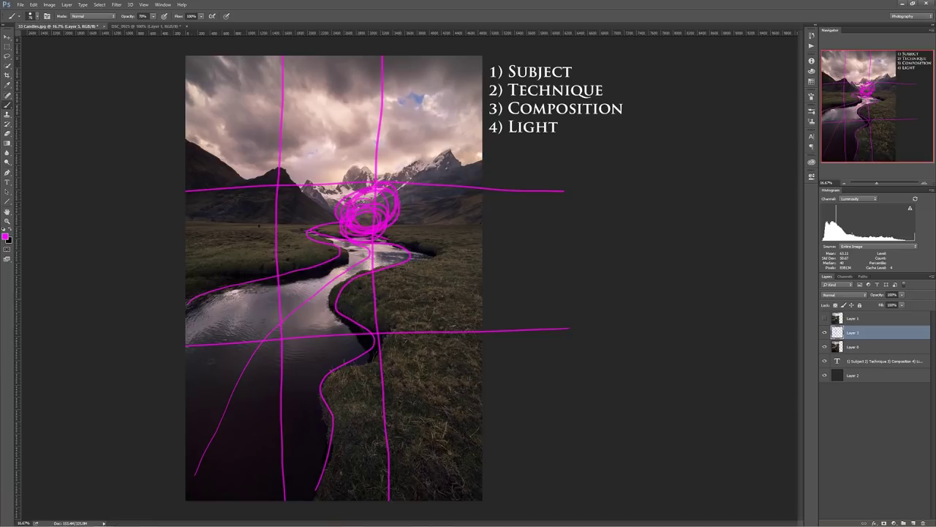
mouse_move(210, 476)
mouse_down()
mouse_move(248, 392)
mouse_move(255, 400)
mouse_up()
drag(210, 370, 295, 305)
mouse_move(877, 335)
mouse_down()
mouse_move(900, 505)
mouse_move(923, 523)
mouse_up()
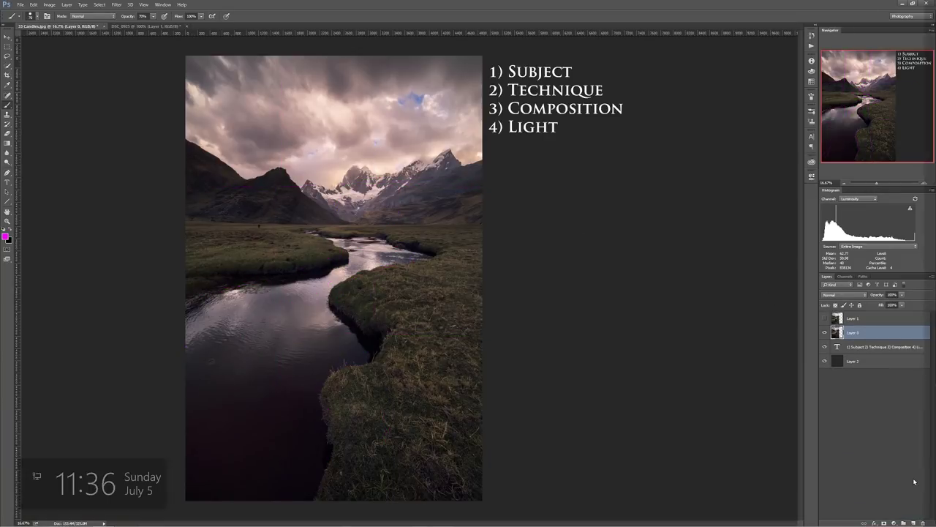
click(913, 523)
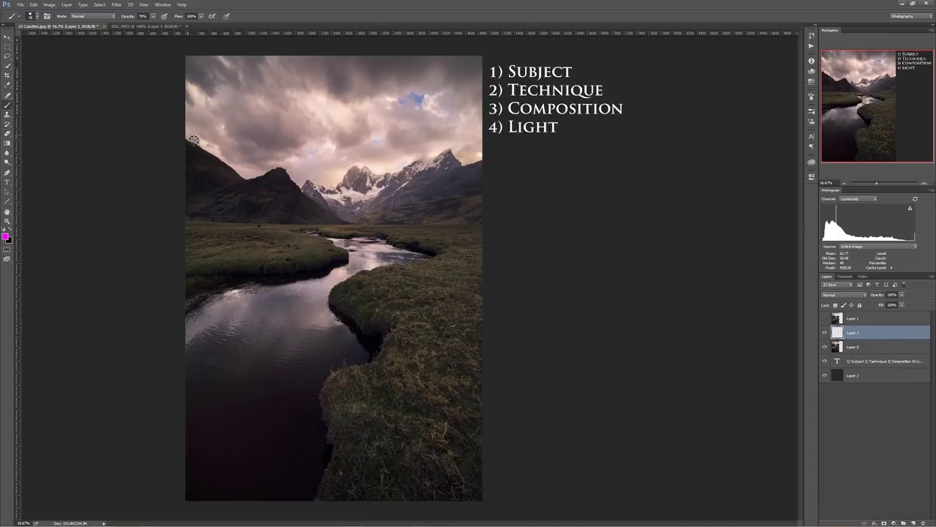
mouse_move(193, 136)
mouse_down()
mouse_move(331, 199)
mouse_move(322, 205)
mouse_up()
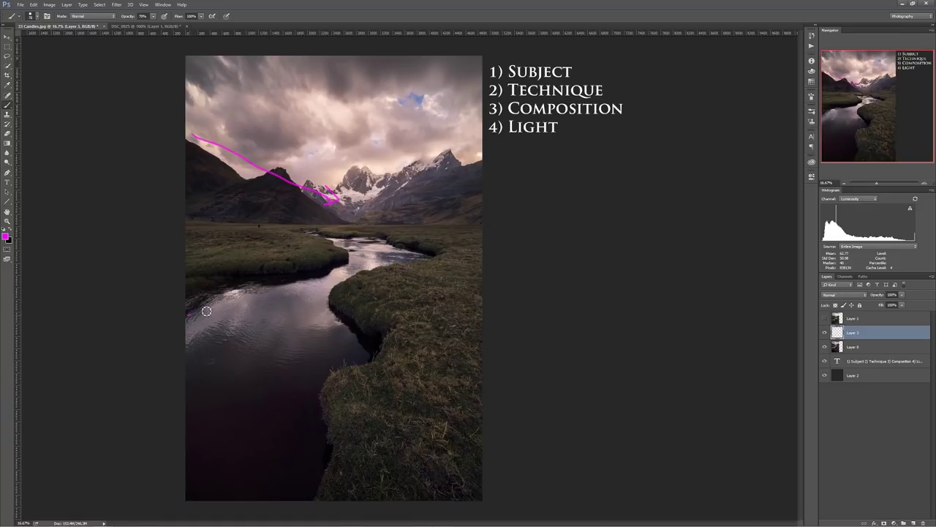
mouse_move(206, 311)
mouse_down()
mouse_move(333, 229)
mouse_move(323, 227)
mouse_up()
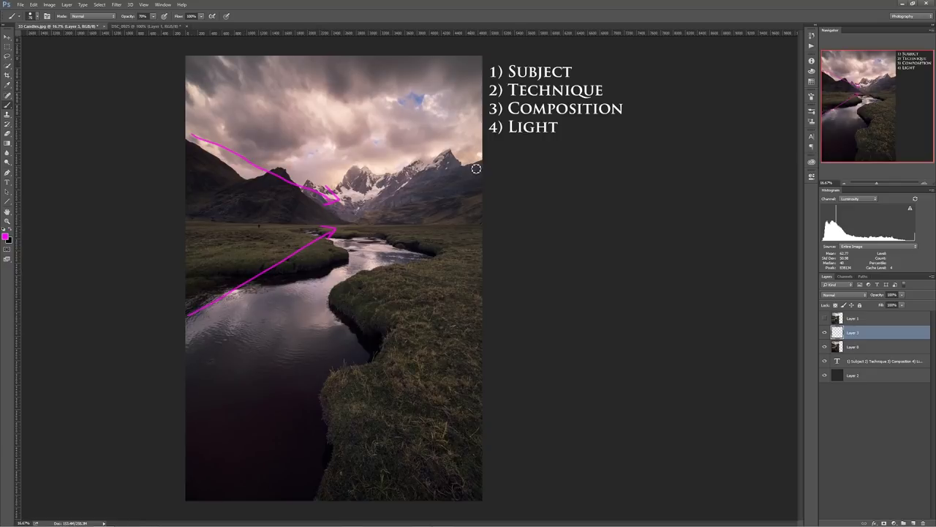
drag(480, 160, 383, 195)
drag(437, 259, 386, 233)
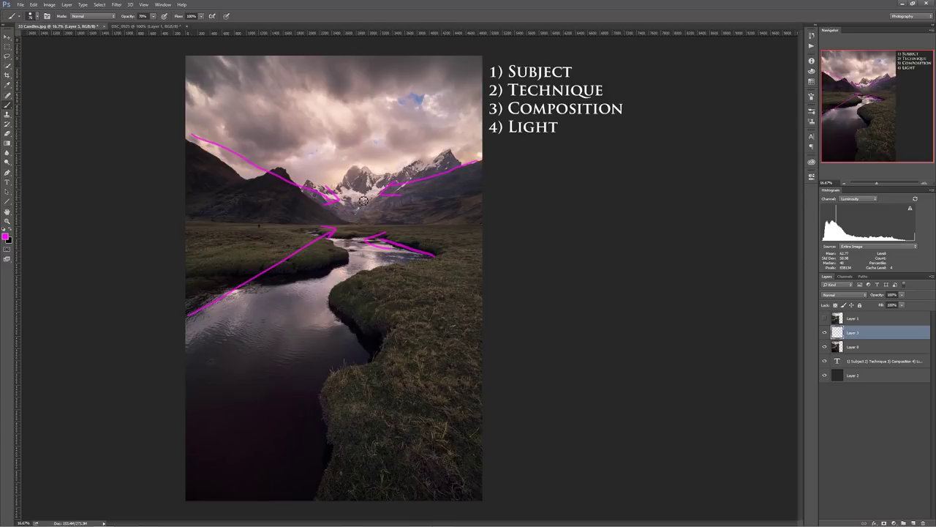
mouse_move(366, 189)
mouse_down()
mouse_move(381, 229)
mouse_move(361, 232)
mouse_move(383, 203)
mouse_up()
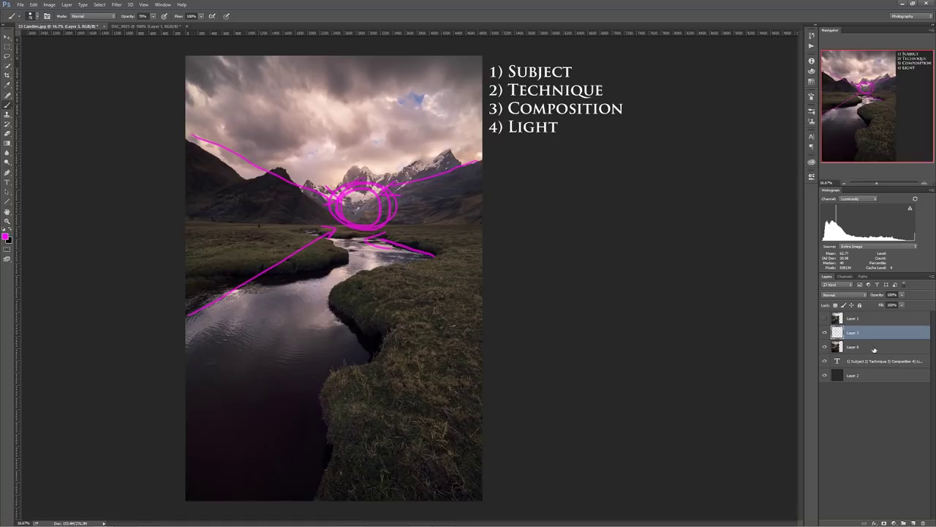
mouse_move(877, 341)
mouse_down()
mouse_move(894, 492)
mouse_move(924, 521)
mouse_up()
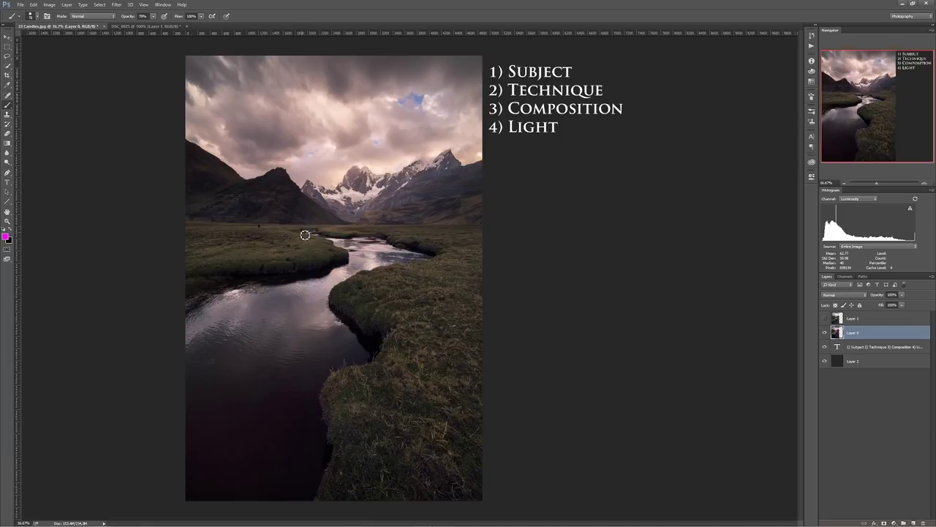
mouse_move(302, 210)
mouse_down()
mouse_move(300, 179)
mouse_move(305, 217)
mouse_move(308, 206)
mouse_up()
mouse_move(441, 260)
mouse_down()
mouse_move(454, 153)
mouse_move(444, 260)
mouse_up()
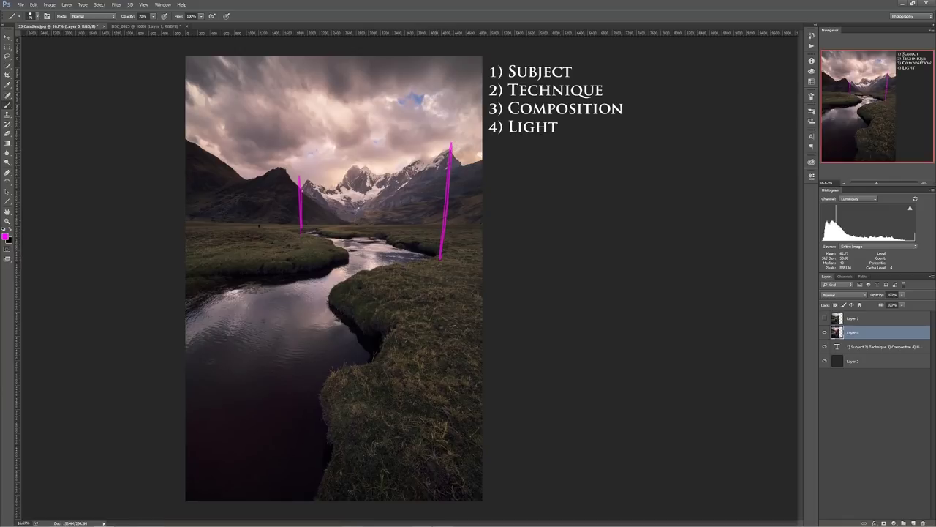
drag(302, 178, 428, 143)
drag(302, 234, 420, 270)
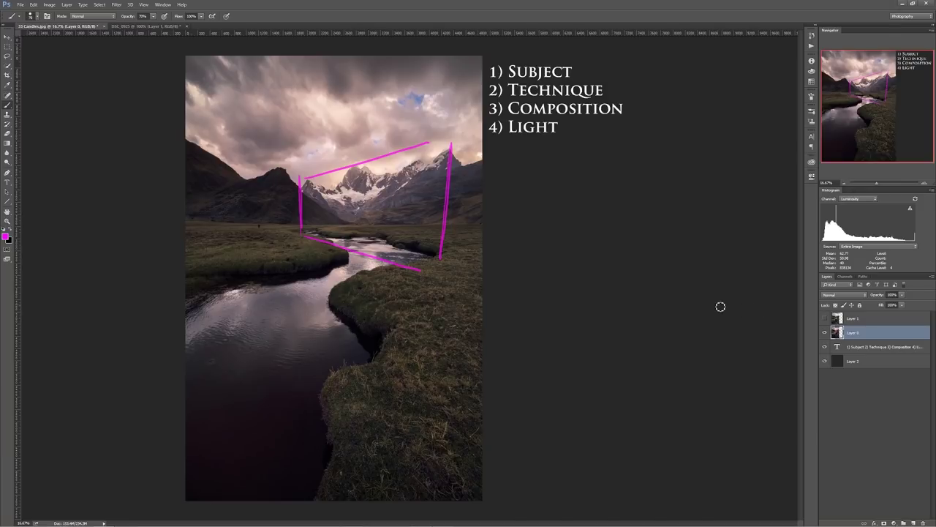
key(ctrl+z)
key(ctrl+alt+z)
key(ctrl+alt+z)
key(ctrl+alt+z)
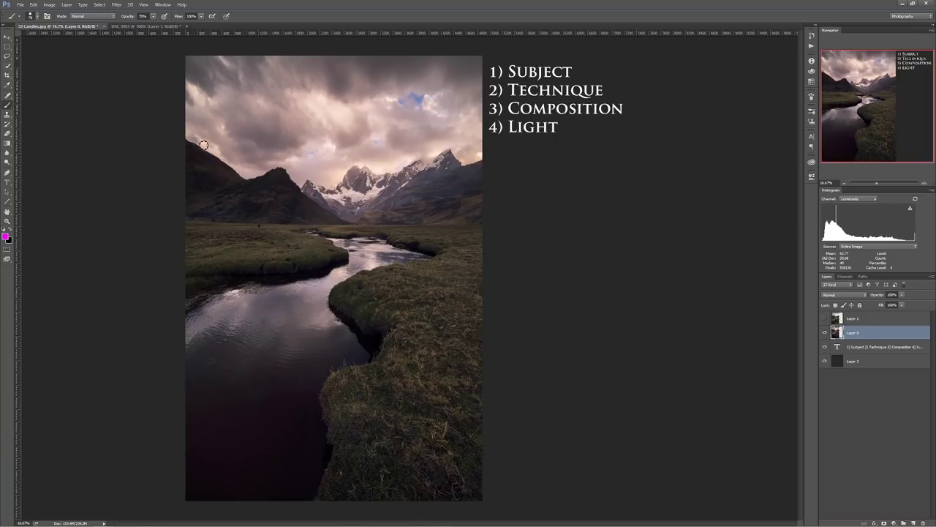
- Sketch magenta lines on the sky, left bank, mountain slope and horizon, then undo them all
drag(190, 139, 470, 138)
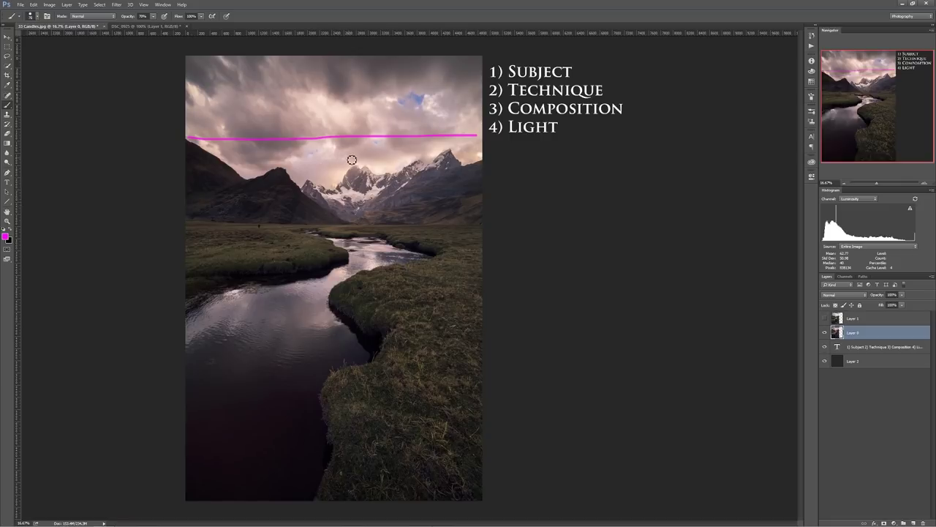
key(ctrl+z)
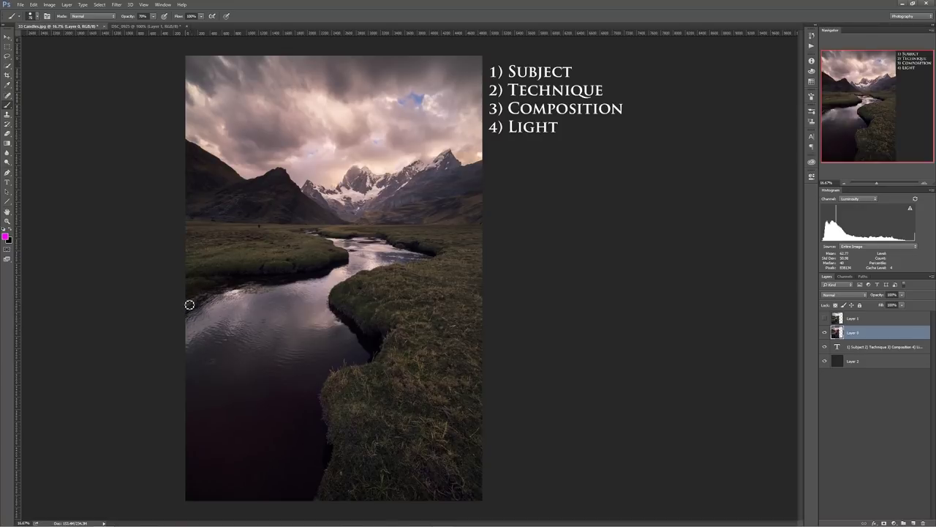
drag(189, 301, 260, 274)
drag(196, 149, 284, 207)
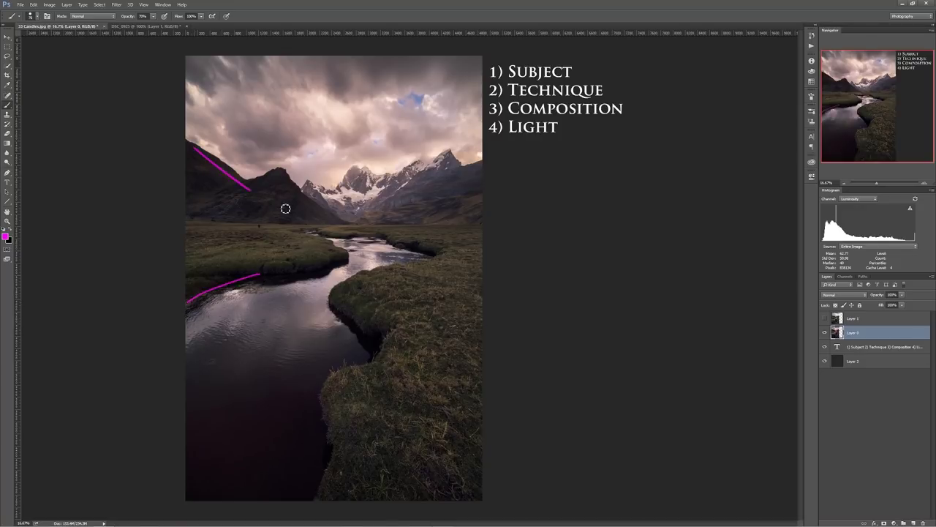
drag(192, 225, 285, 225)
key(ctrl+alt+z)
key(ctrl+alt+z)
key(ctrl+alt+z)
- Create a new annotation layer and dab a magenta mark on the distant meadow, undoing the V stroke
key(ctrl+shift+alt+n)
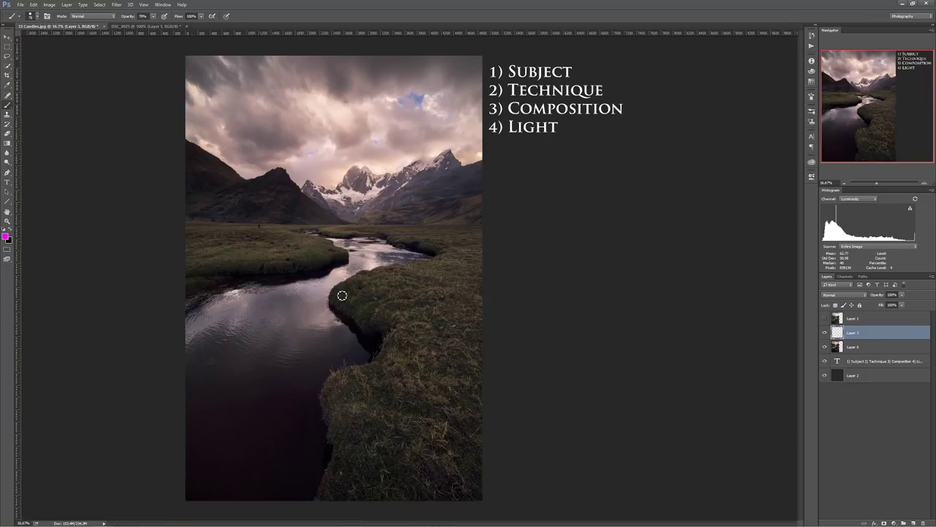
click(347, 227)
mouse_move(339, 224)
mouse_down()
mouse_move(316, 199)
mouse_move(351, 229)
mouse_move(408, 186)
mouse_move(417, 193)
mouse_up()
key(ctrl+z)
click(924, 183)
- Zoom in on the far meadow and brush a magenta mark beside the tiny walker
click(924, 183)
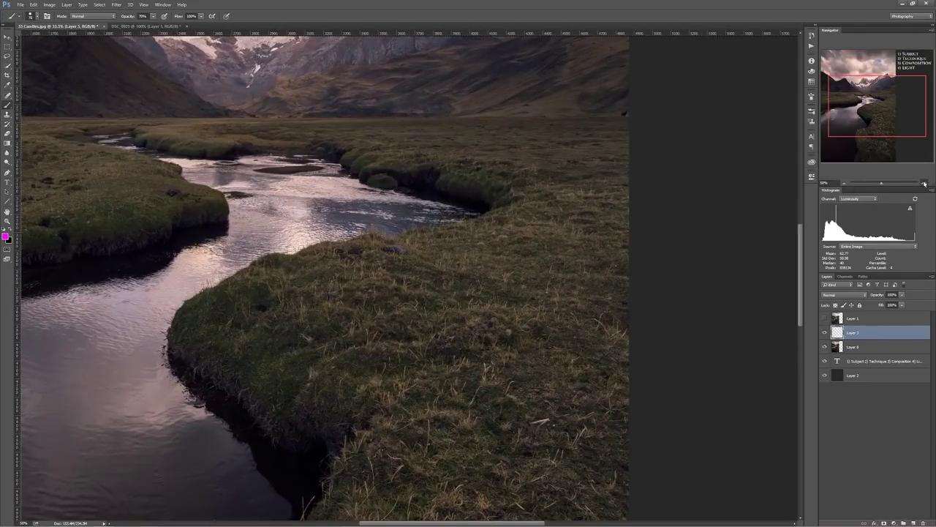
click(924, 183)
click(924, 183)
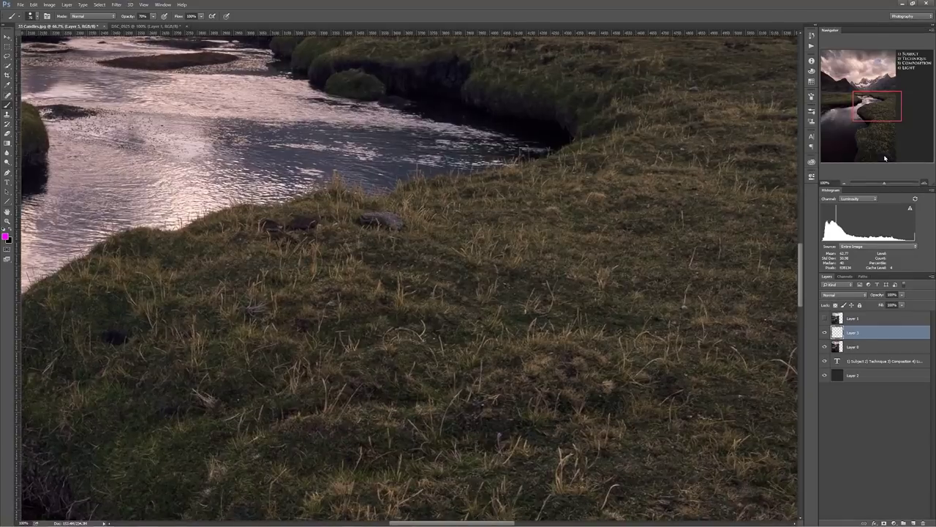
drag(878, 109, 844, 94)
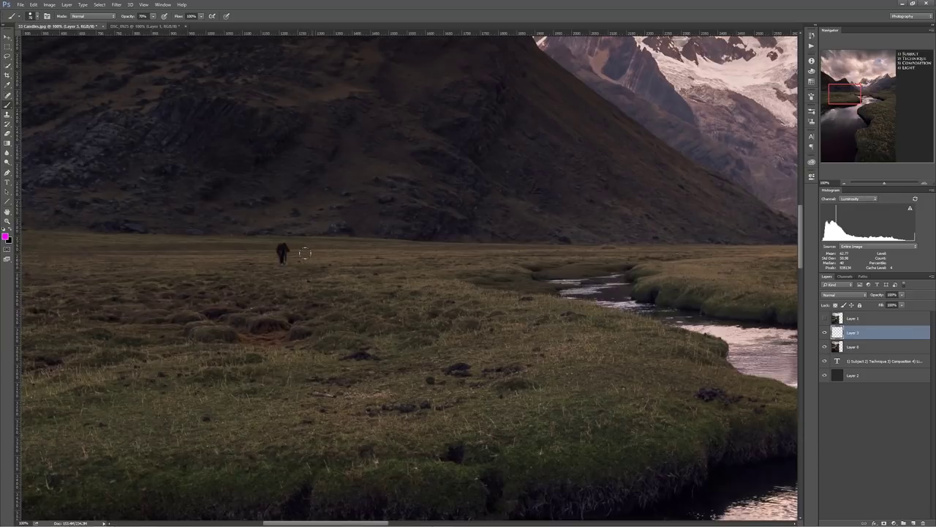
mouse_move(310, 253)
mouse_down()
mouse_move(330, 250)
mouse_move(308, 265)
mouse_move(323, 267)
mouse_move(338, 245)
mouse_move(343, 253)
mouse_move(308, 252)
mouse_up()
- Circle the horse, undo it, and add a short magenta stroke on the meadow at 50%
drag(845, 96, 887, 98)
drag(626, 182, 632, 178)
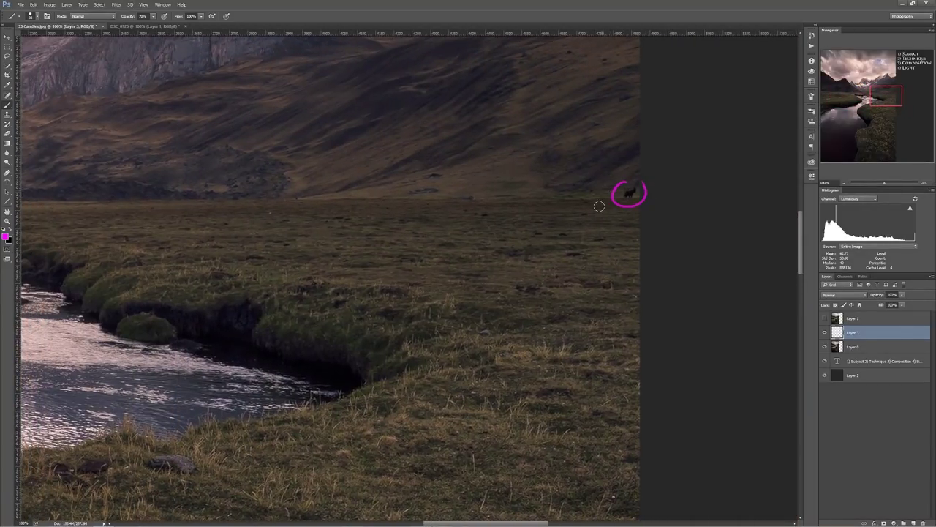
key(ctrl+z)
click(845, 184)
click(845, 183)
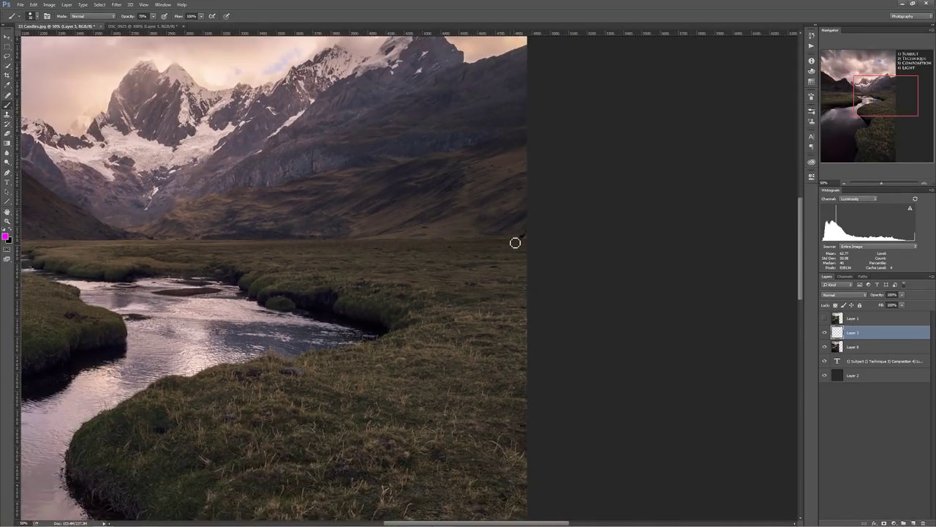
drag(567, 176, 762, 161)
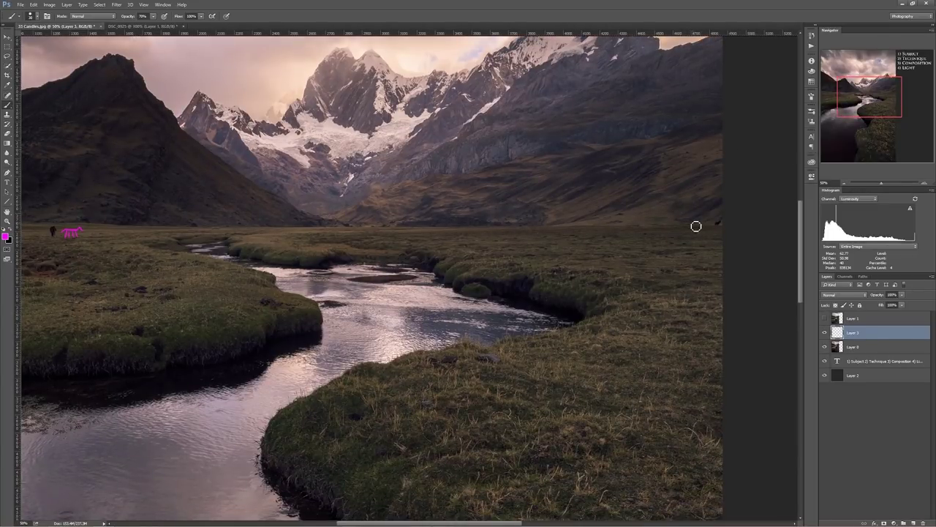
drag(693, 224, 705, 221)
key(ctrl+minus)
key(ctrl+minus)
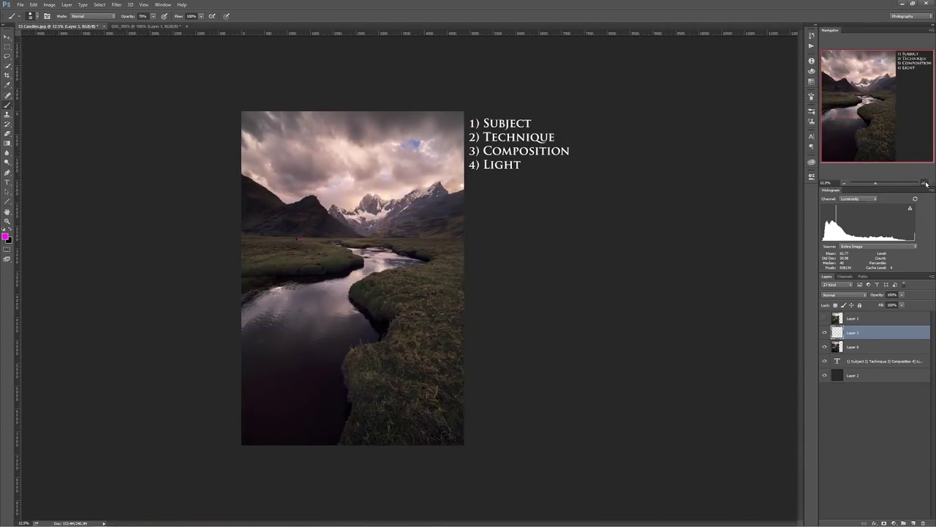
- Dab a small magenta mark on the meadow at 16.67%, then toggle the annotation layer
click(924, 183)
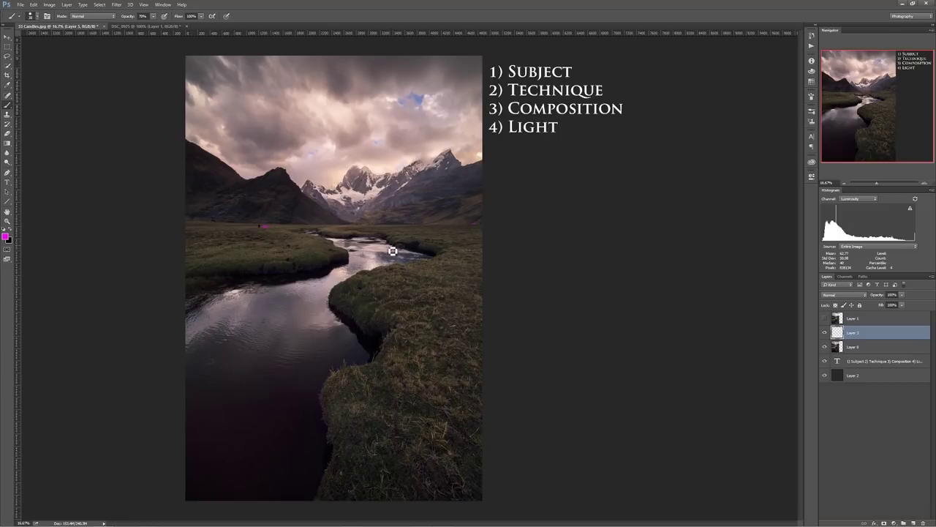
click(266, 227)
click(826, 333)
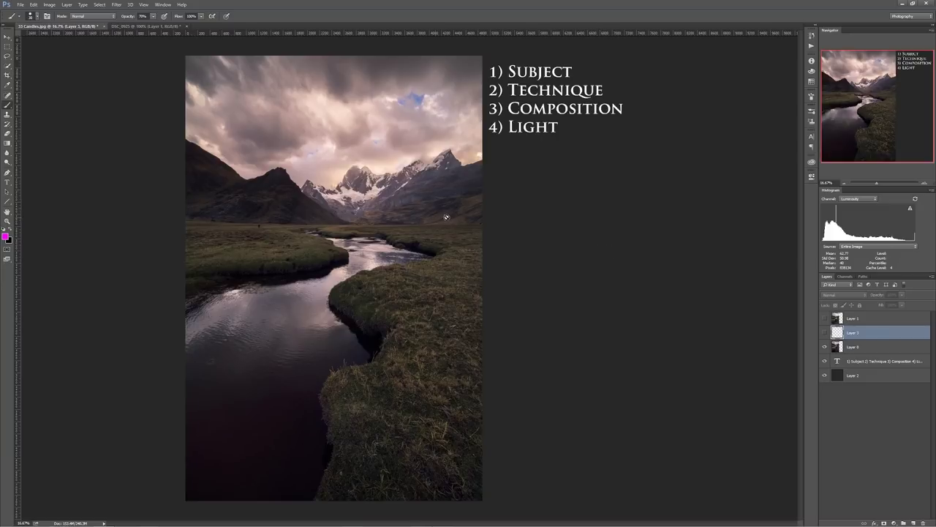
click(825, 333)
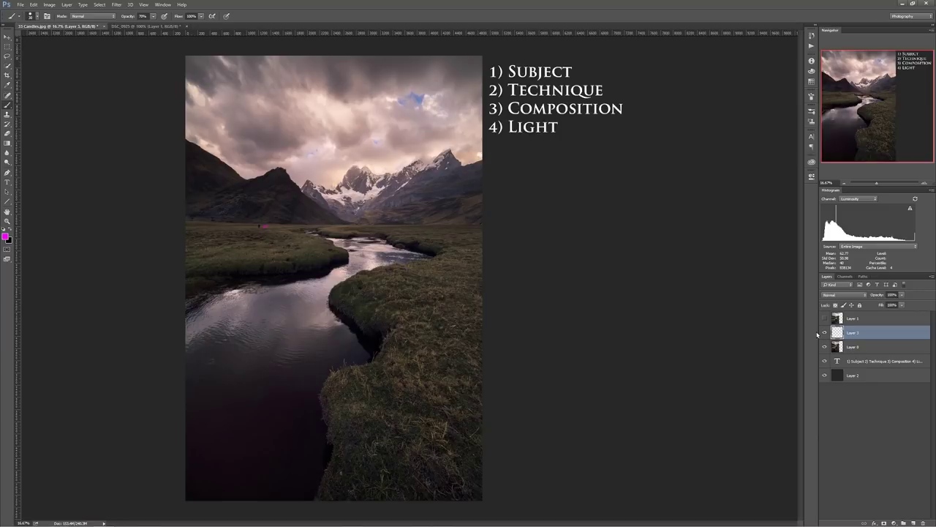
- Clear all marks from the annotation layer with select all, Delete and deselect
key(ctrl+a)
key(Delete)
key(ctrl+d)
- Sketch magenta arrows over the clouds and mountains, undo them, and reveal the scouting shot
mouse_move(387, 172)
mouse_down()
mouse_move(349, 167)
mouse_move(339, 183)
mouse_move(317, 161)
mouse_up()
drag(411, 162, 392, 124)
drag(392, 124, 408, 132)
key(ctrl+alt+z)
key(ctrl+alt+z)
key(ctrl+alt+z)
key(ctrl+alt+z)
key(ctrl+alt+z)
click(825, 320)
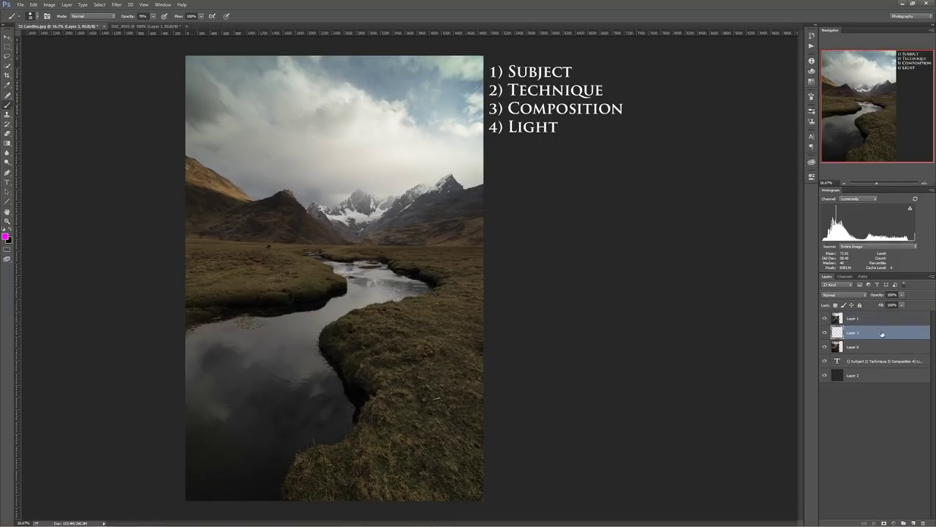
- Move the annotation layer above Layer 1 and circle the sky and zigzag the mountains
shift+click(883, 315)
drag(883, 311, 882, 315)
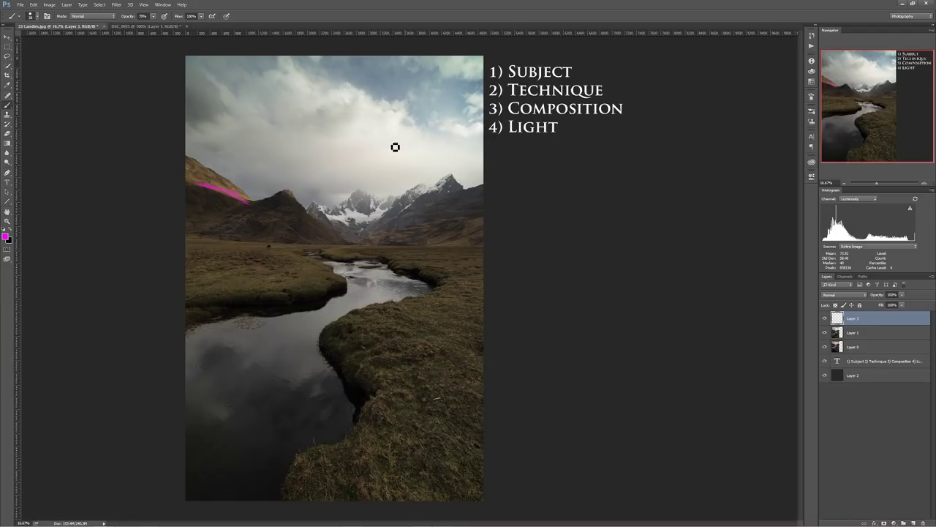
mouse_move(390, 78)
mouse_down()
mouse_move(396, 97)
mouse_move(411, 97)
mouse_up()
mouse_move(351, 175)
mouse_down()
mouse_move(380, 183)
mouse_move(414, 195)
mouse_up()
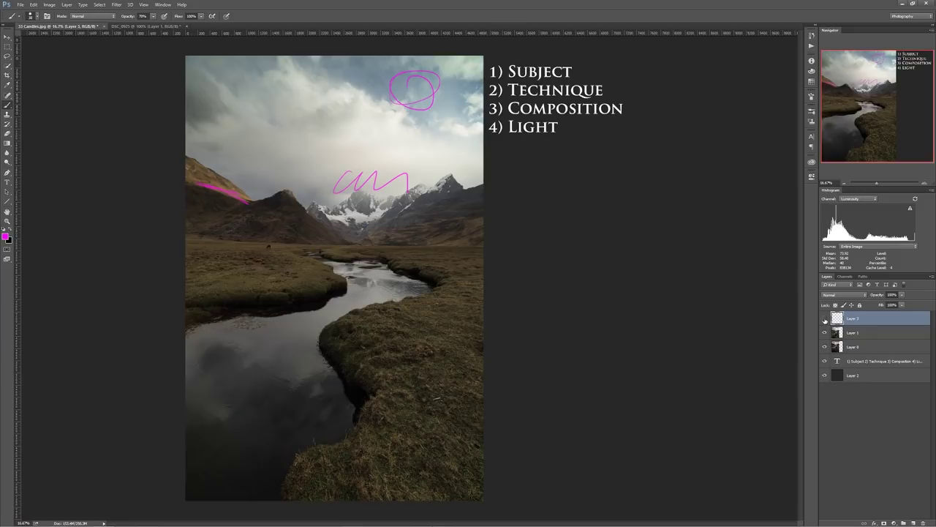
- Compare the cooler original with the warm edit, then switch to the DSC_0925 document
click(825, 319)
click(826, 332)
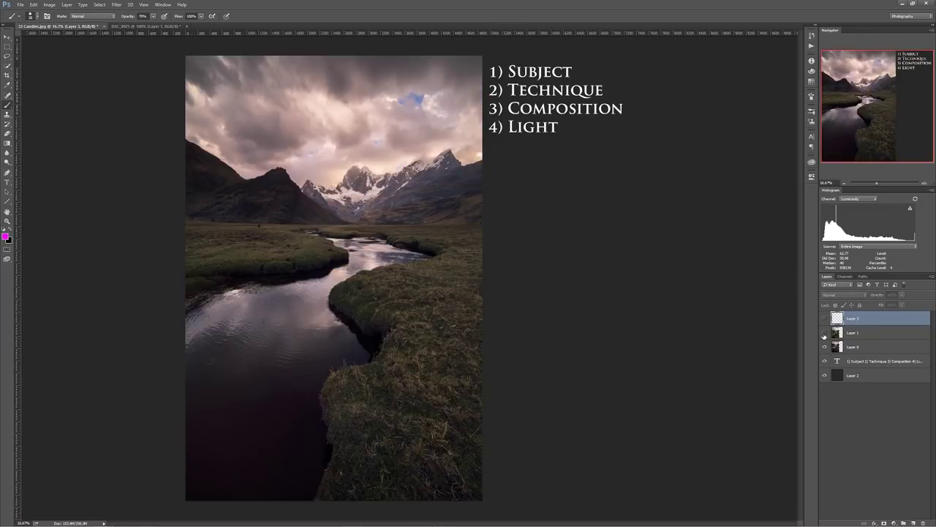
click(825, 332)
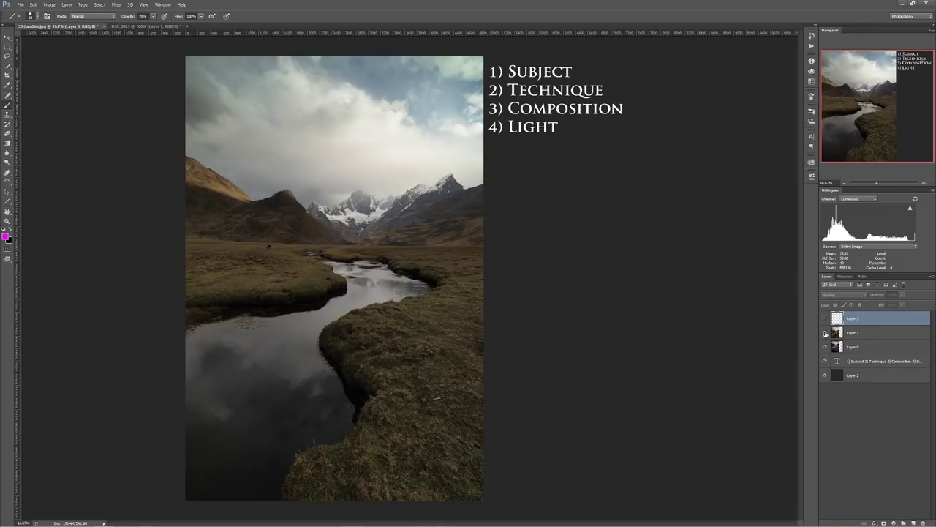
click(825, 333)
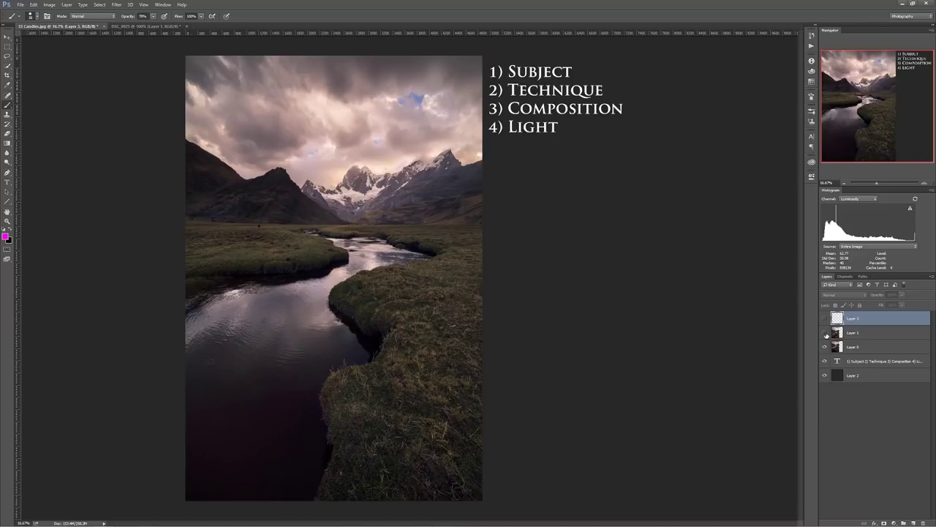
click(826, 334)
click(827, 334)
click(826, 333)
click(827, 334)
click(826, 334)
click(827, 334)
click(827, 333)
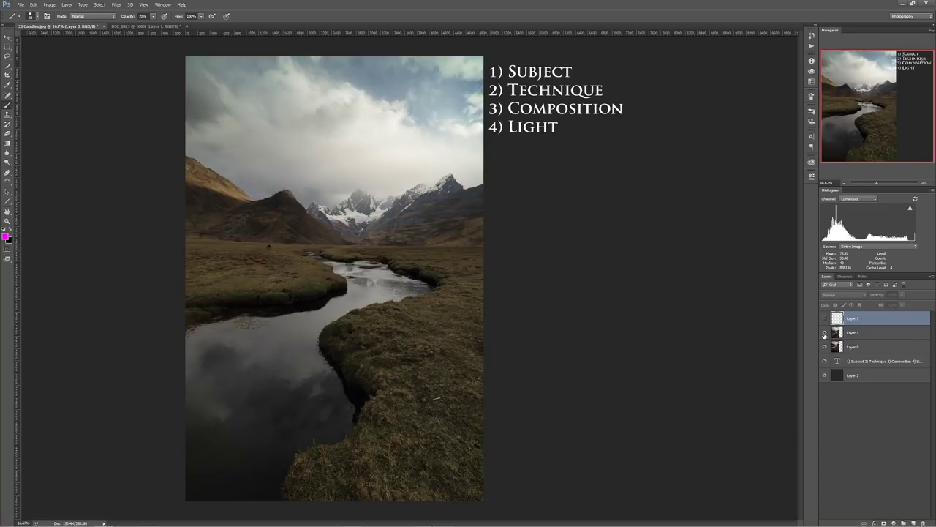
click(825, 334)
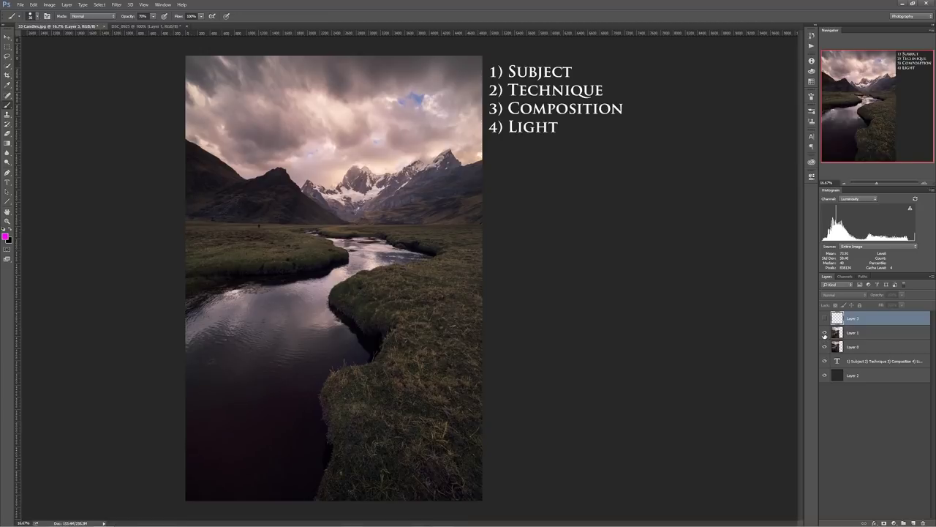
click(825, 335)
click(825, 335)
click(146, 27)
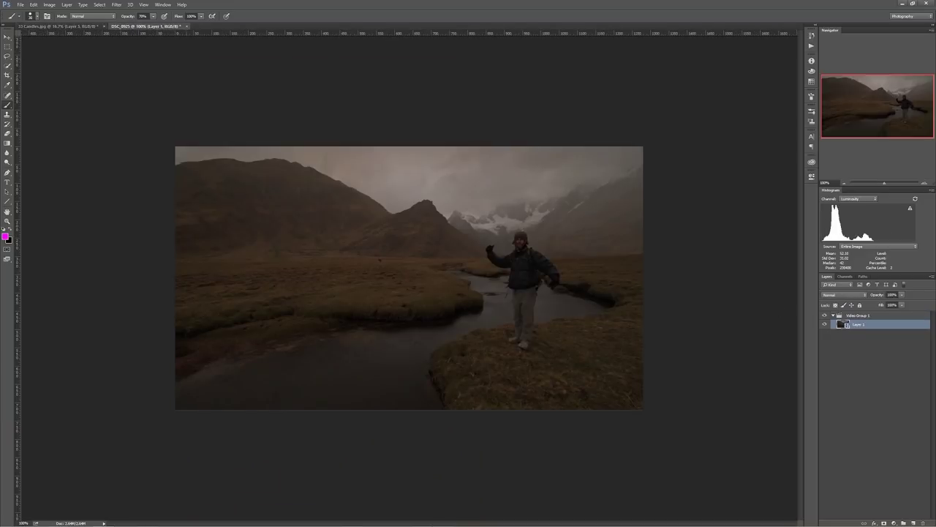
click(161, 5)
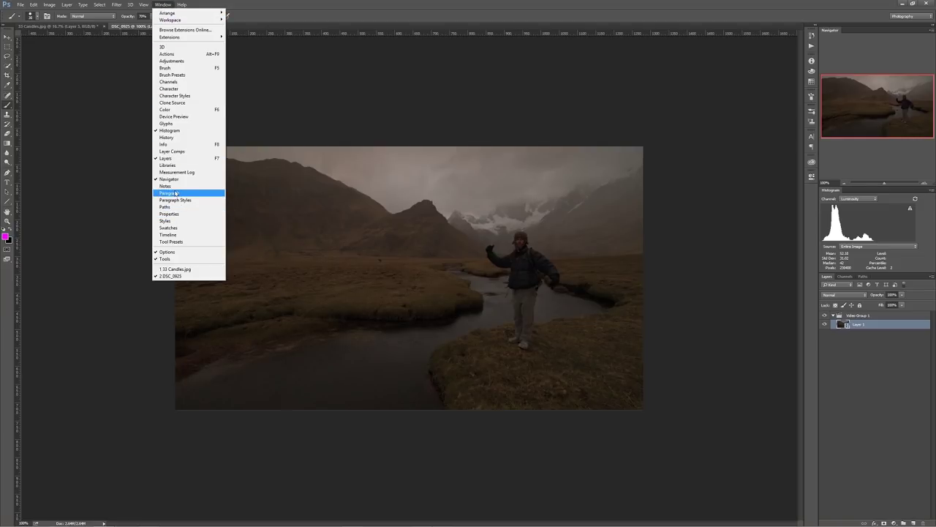
- Show the Timeline panel from the Window menu and play the DSC_0925 clip
click(170, 234)
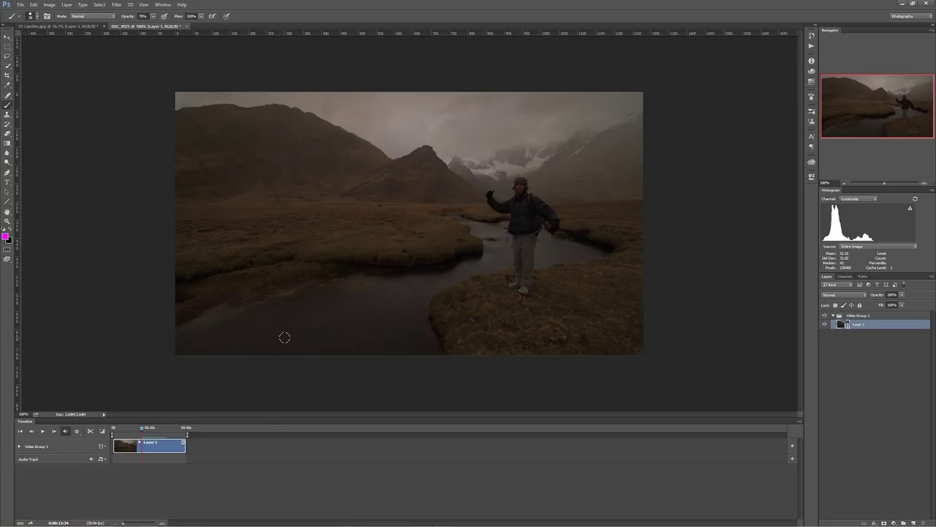
key(space)
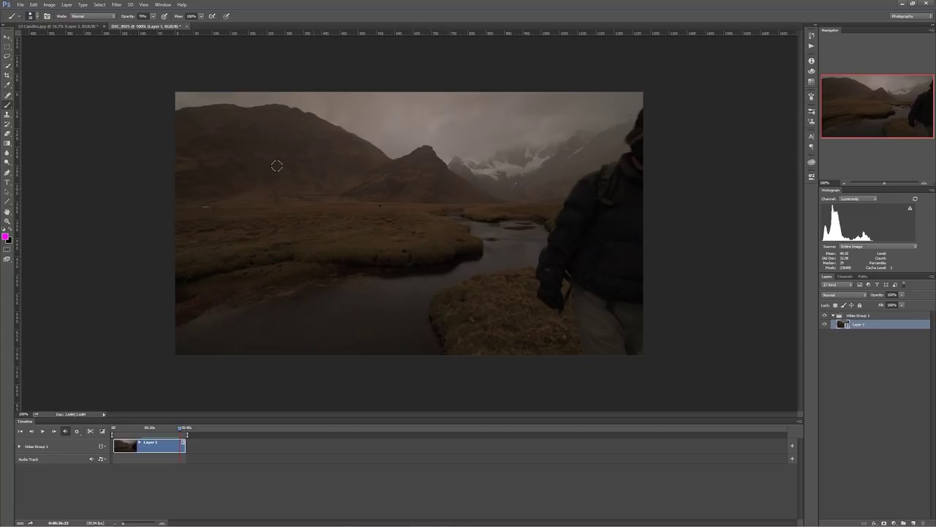
- Switch back to the Candles.jpg photo and close the Timeline panel via the Window menu
click(73, 26)
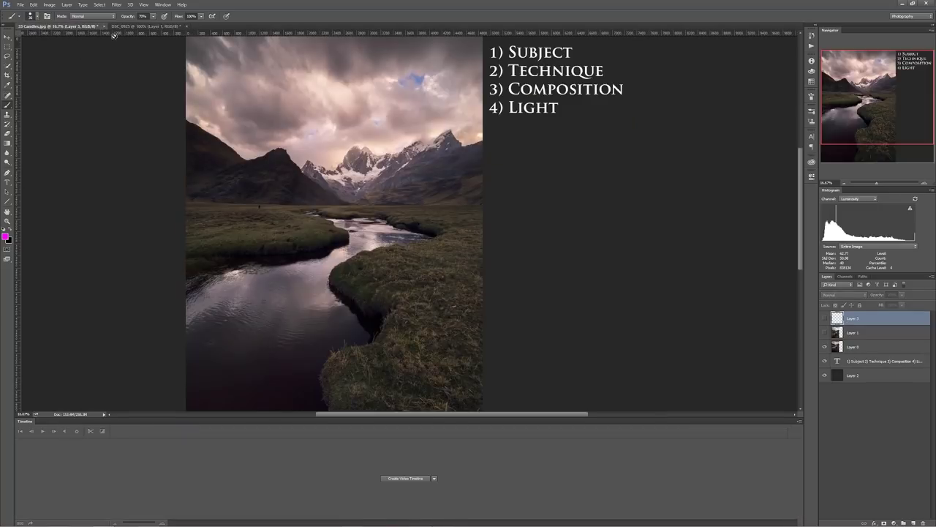
click(163, 4)
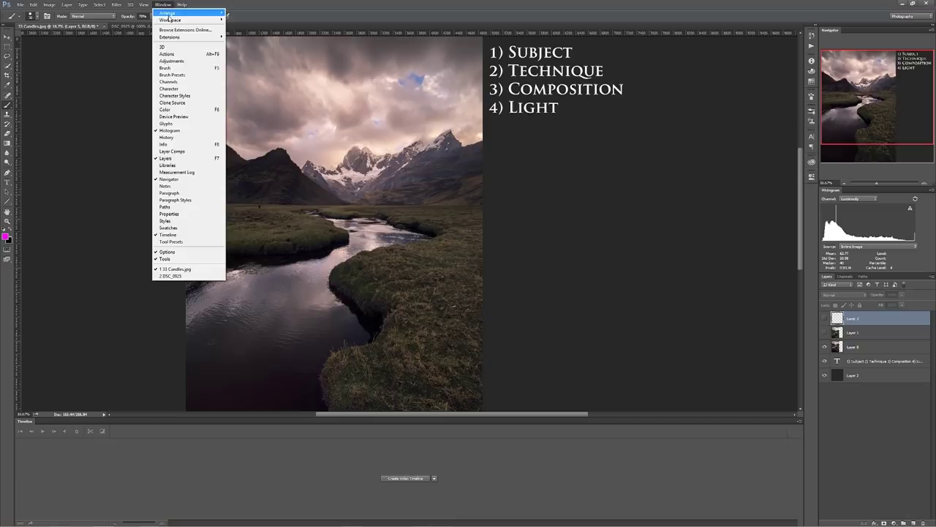
click(181, 234)
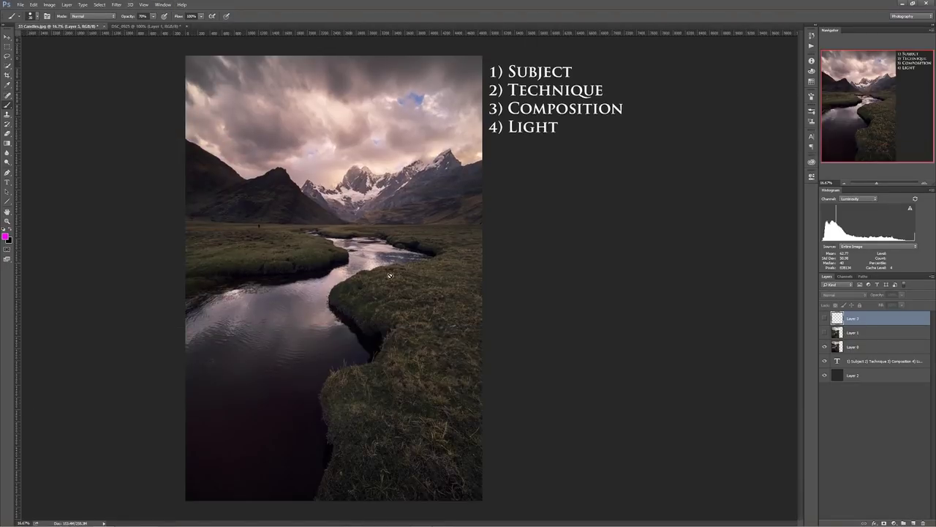